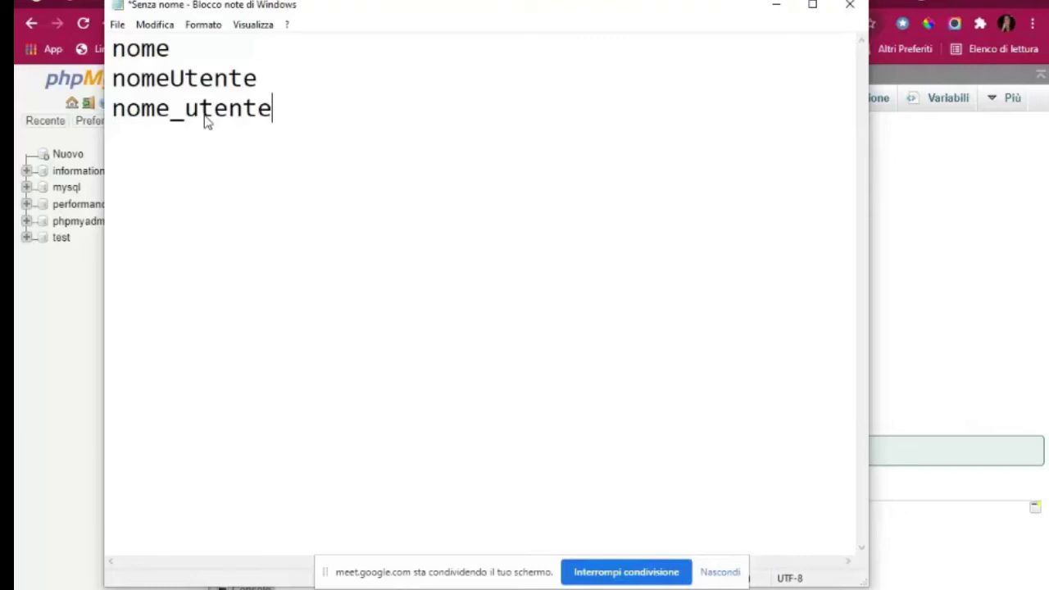
Add 'nomeutente' as a fourth Notepad line, then return to phpMyAdmin's new database name field
{"action": "key", "text": "Return"}
{"action": "type", "text": "nomeutente"}
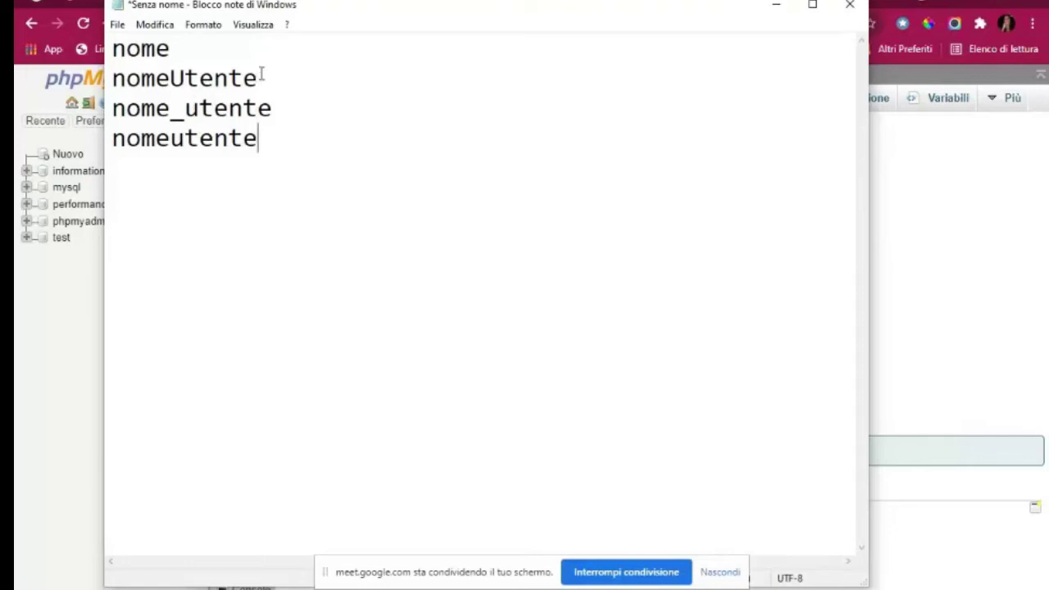
{"action": "double_click", "coordinate": [147, 50]}
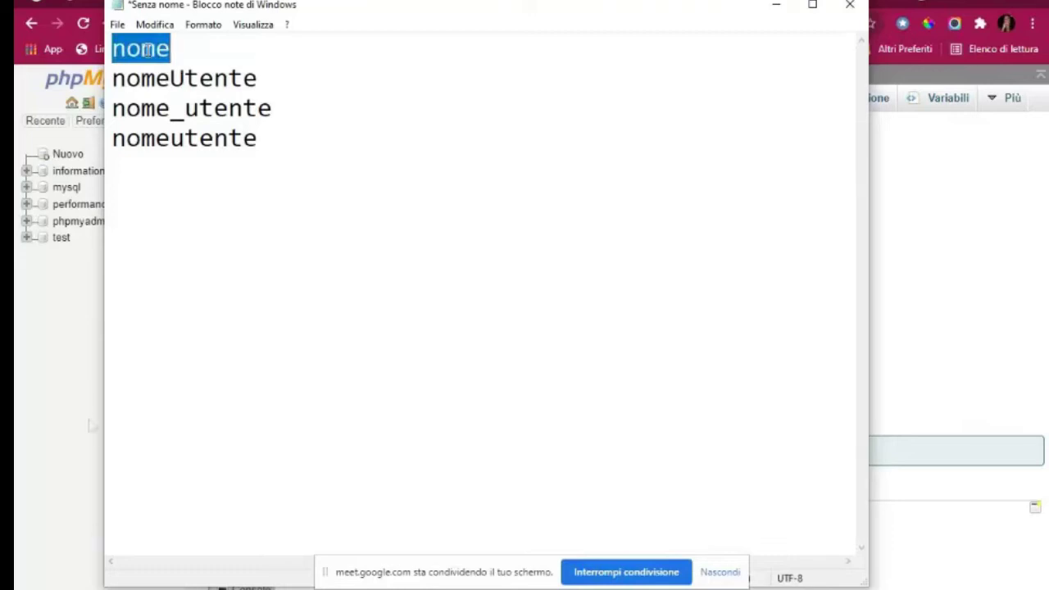
{"action": "left_click", "coordinate": [71, 392]}
{"action": "left_click", "coordinate": [304, 227]}
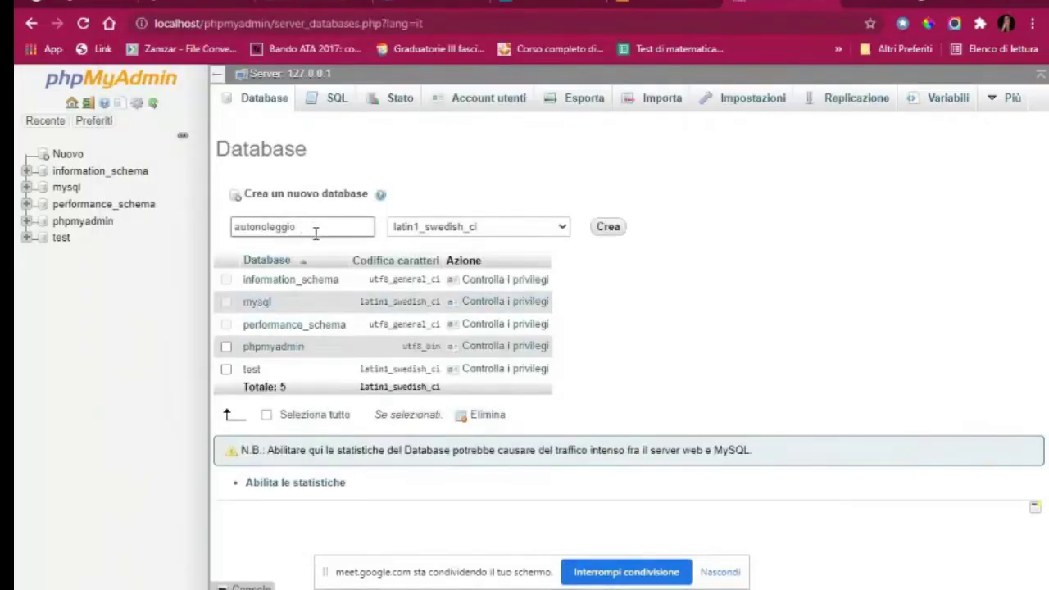
Create the autonoleggio database and enter 'utente' as a new table name with 4 fields
{"action": "left_click", "coordinate": [608, 227]}
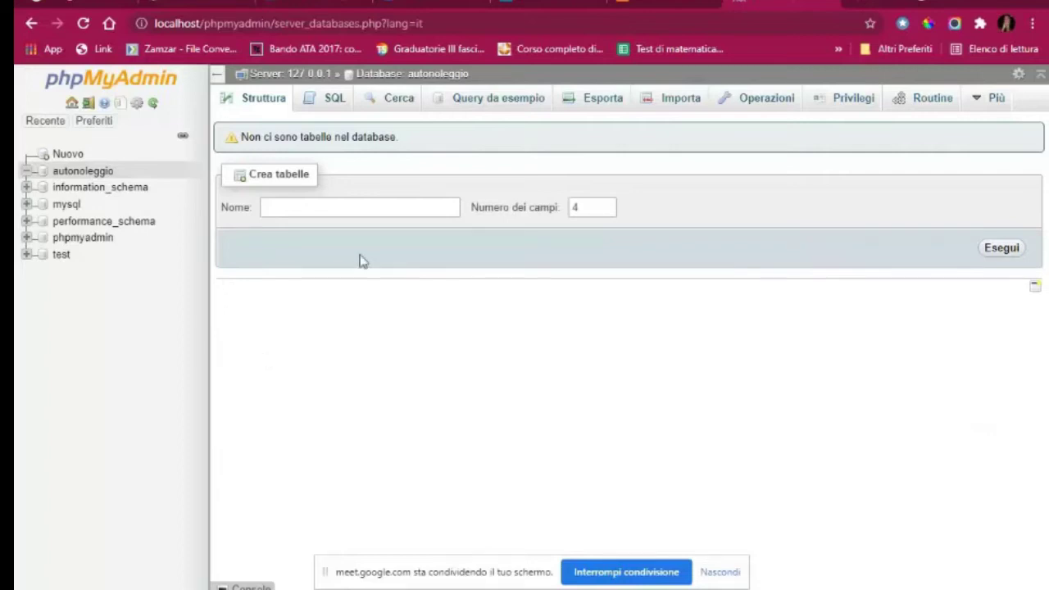
{"action": "type", "text": "utente"}
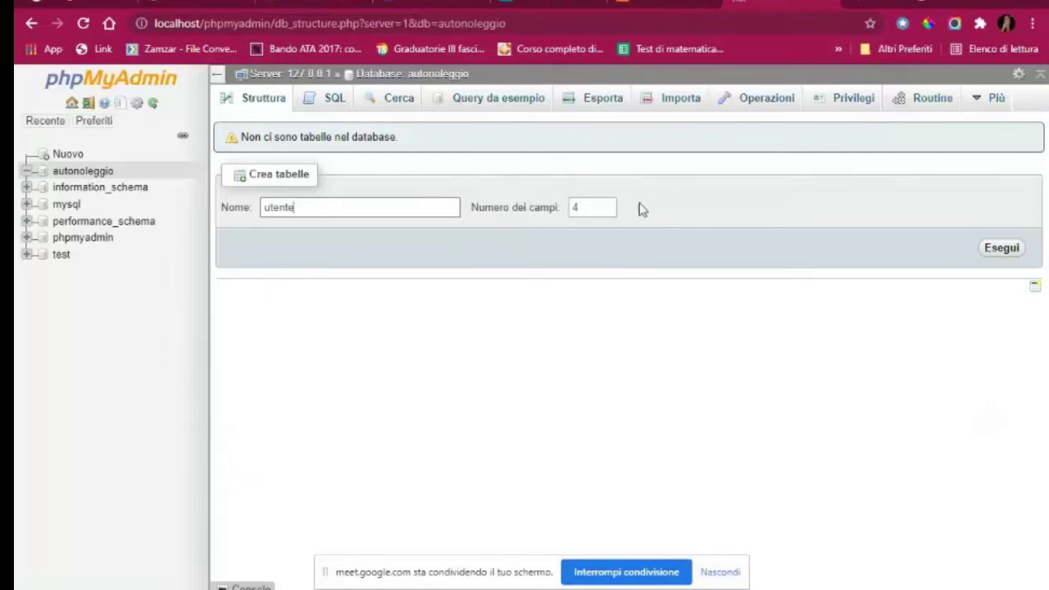
Fill the utente table's four column names with id, cognome, nome and username
{"action": "left_click", "coordinate": [1003, 249]}
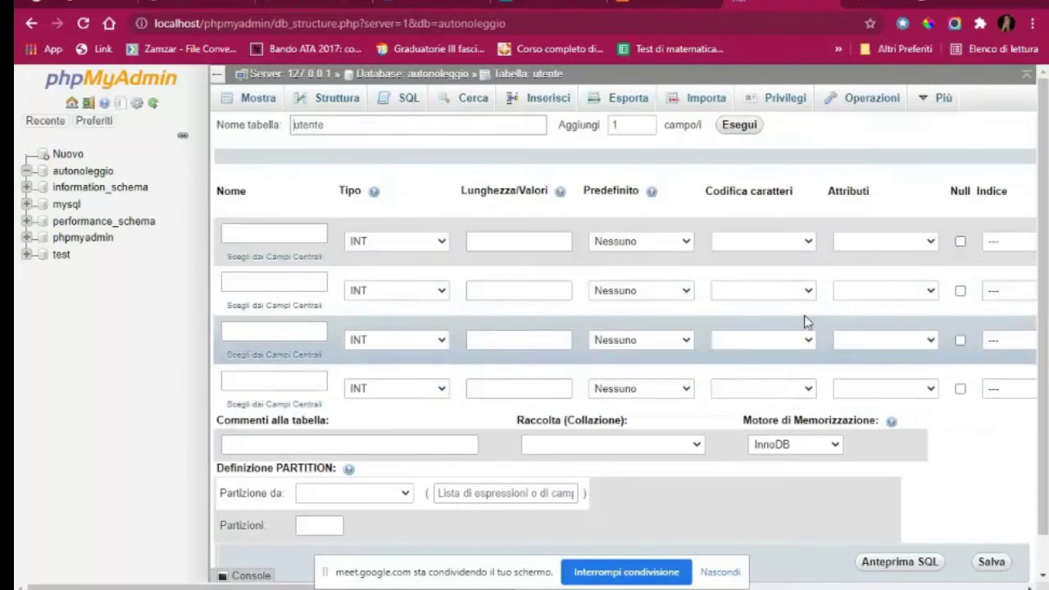
{"action": "left_click", "coordinate": [270, 235]}
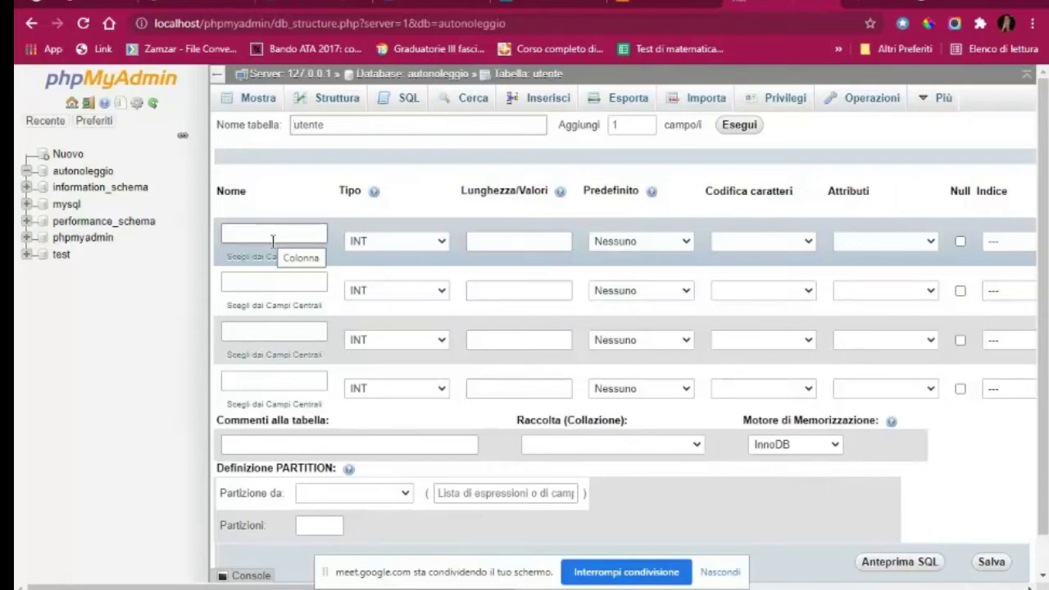
{"action": "left_click", "coordinate": [273, 240]}
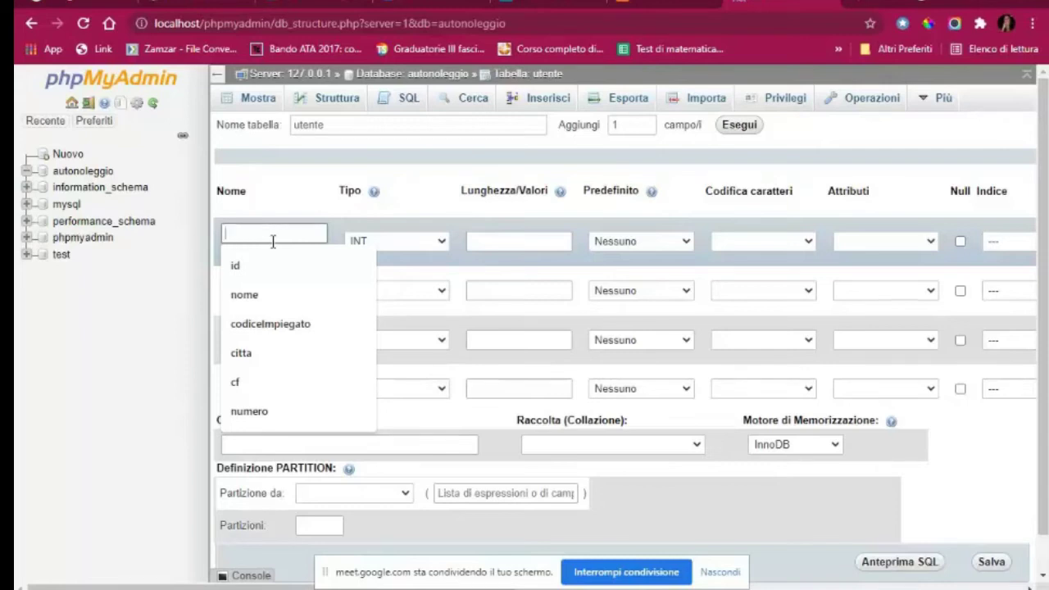
{"action": "left_click", "coordinate": [262, 265]}
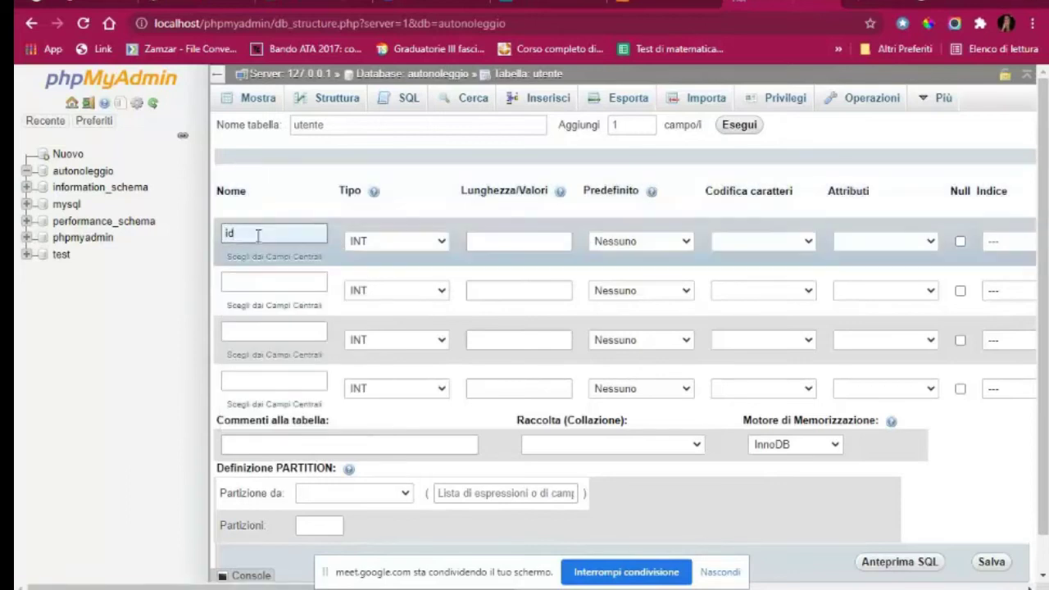
{"action": "left_click", "coordinate": [262, 284]}
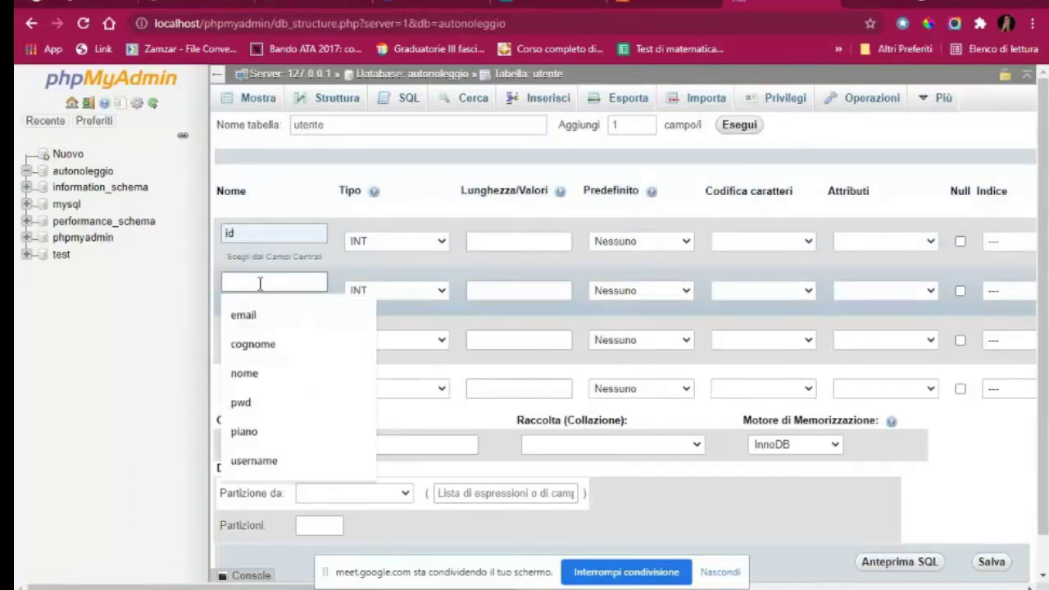
{"action": "type", "text": "cognome"}
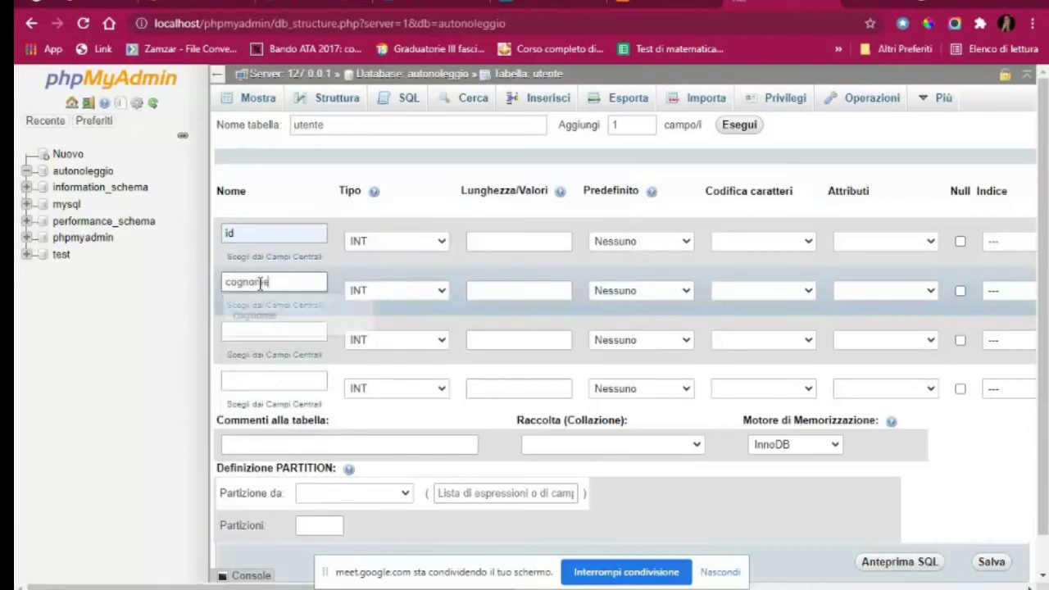
{"action": "left_click", "coordinate": [280, 332]}
{"action": "type", "text": "nome"}
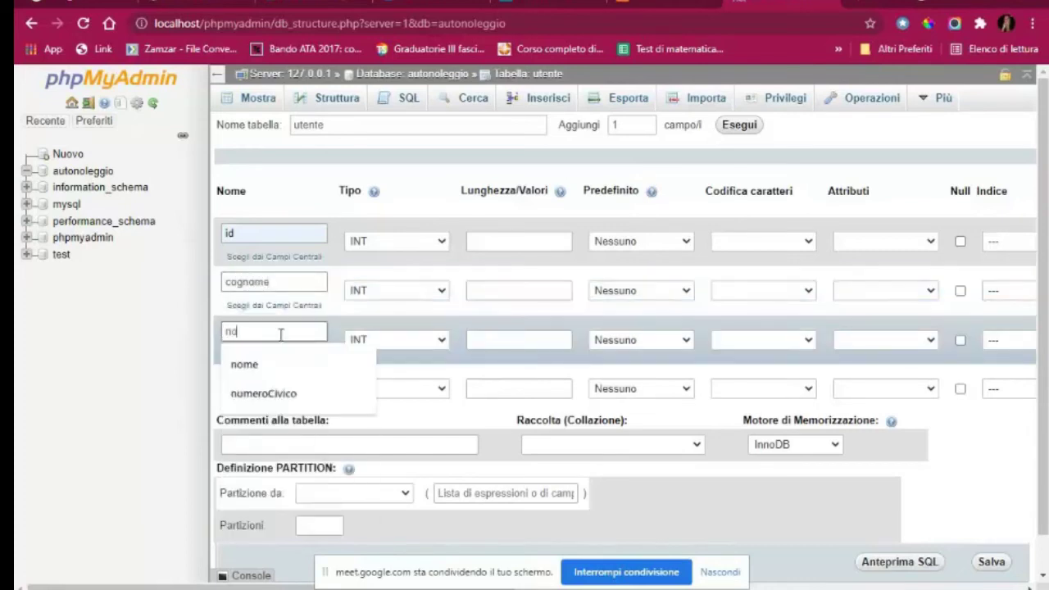
{"action": "left_click", "coordinate": [259, 378]}
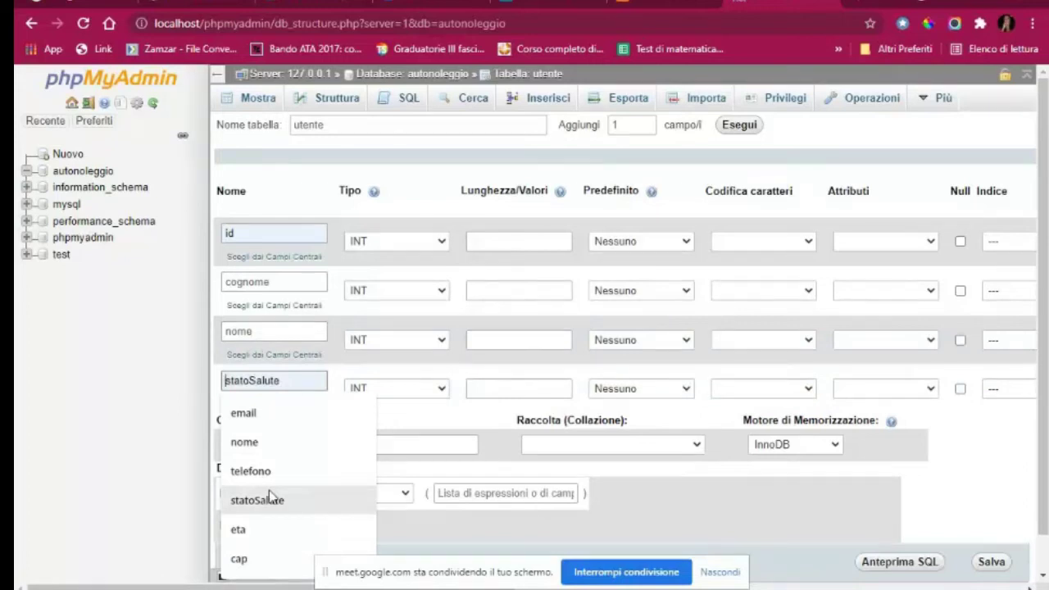
{"action": "type", "text": "username"}
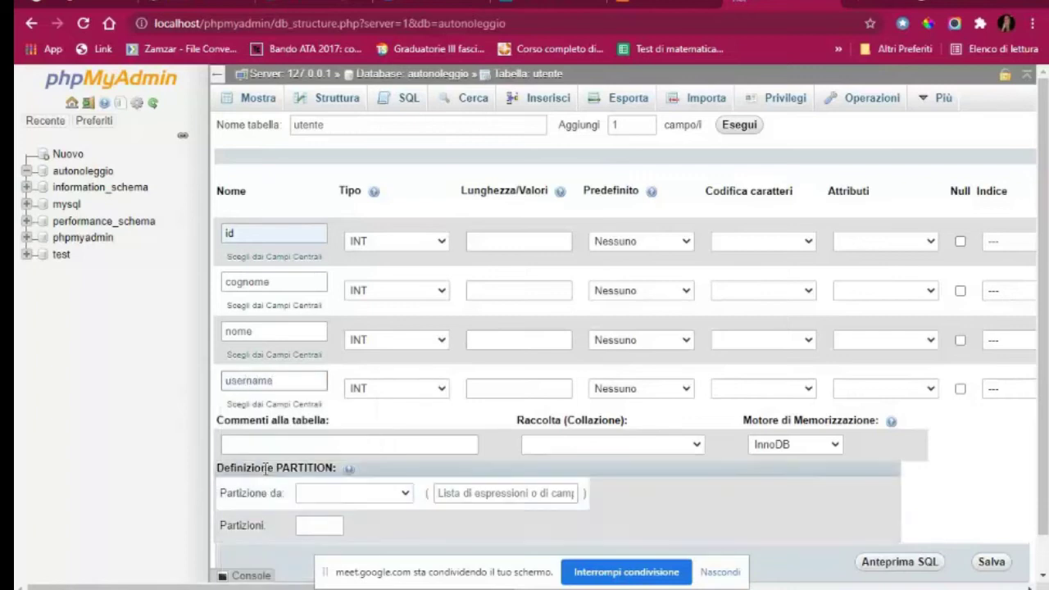
Zoom the column form to 110% and widen it, leaving id's type as INT
{"action": "scroll", "coordinate": [555, 374], "scroll_direction": "down", "scroll_amount": 1}
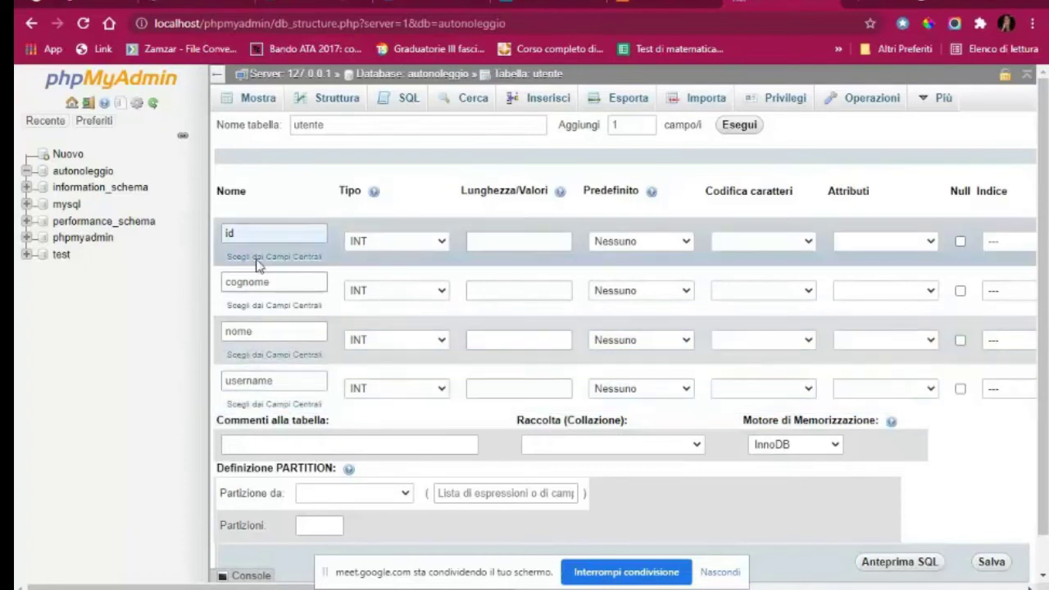
{"action": "key", "text": "ctrl+plus"}
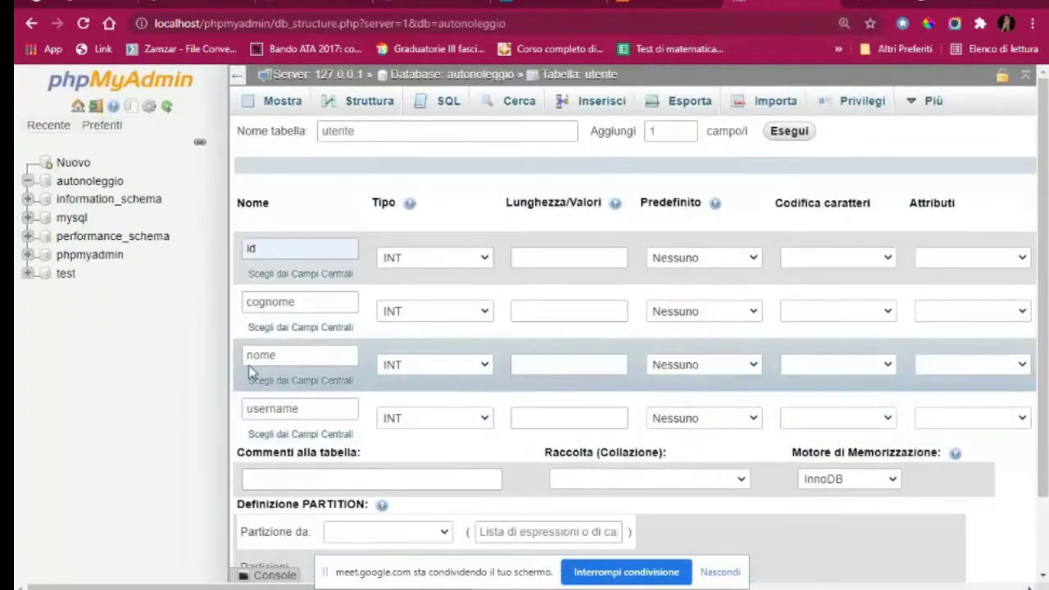
{"action": "left_click_drag", "start_coordinate": [228, 355], "coordinate": [178, 363]}
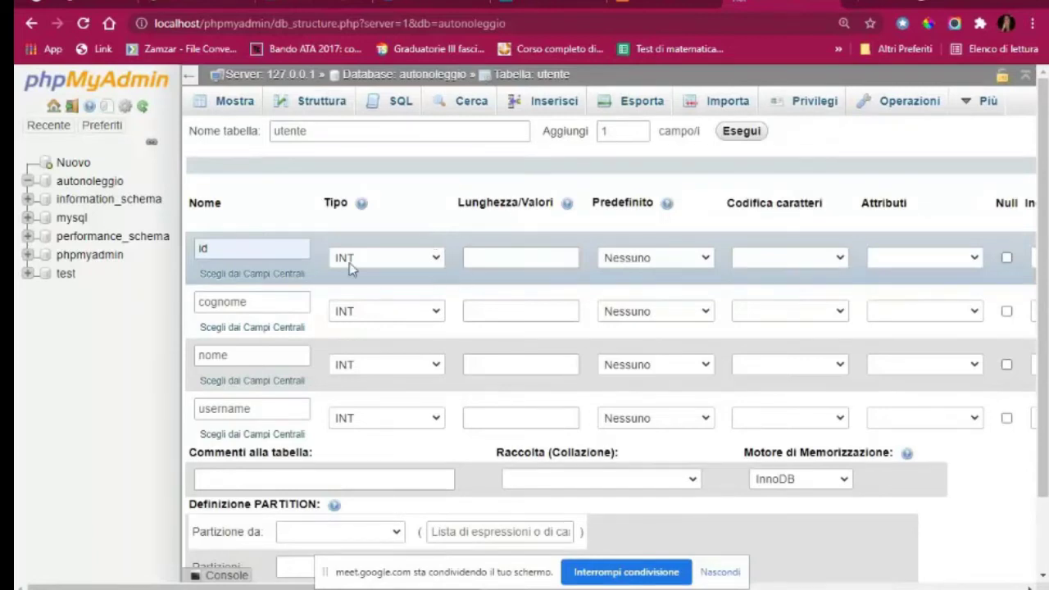
{"action": "left_click", "coordinate": [437, 259]}
{"action": "left_click", "coordinate": [438, 260]}
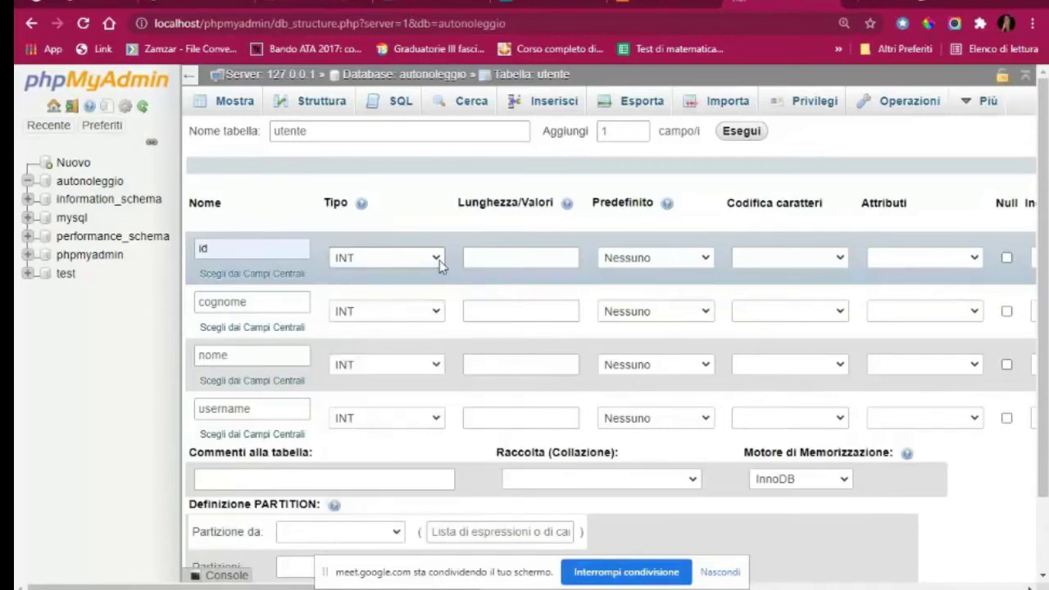
{"action": "left_click", "coordinate": [537, 259]}
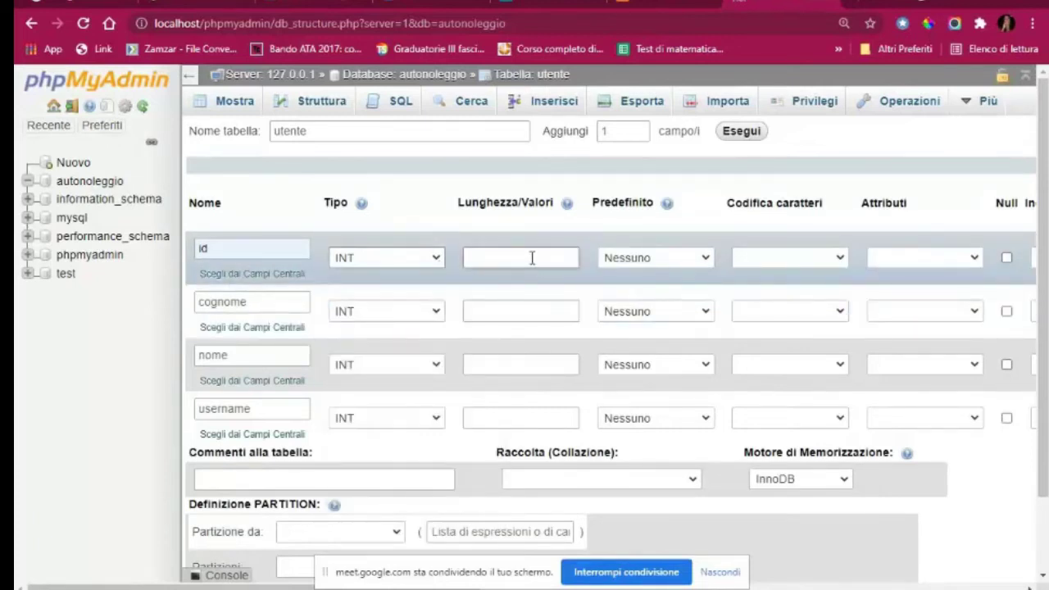
{"action": "left_click", "coordinate": [532, 257]}
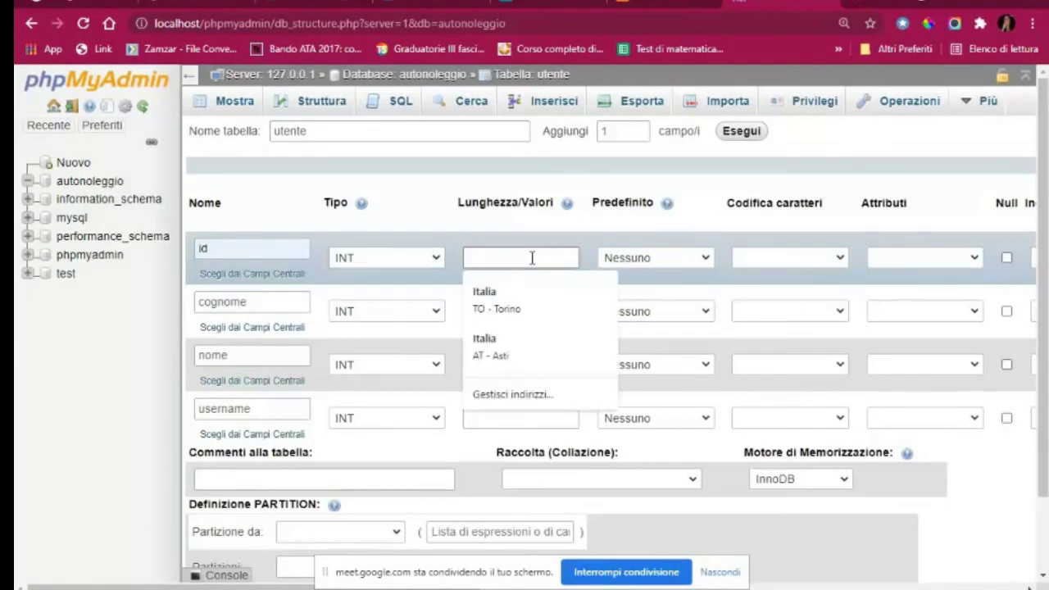
{"action": "left_click", "coordinate": [507, 229]}
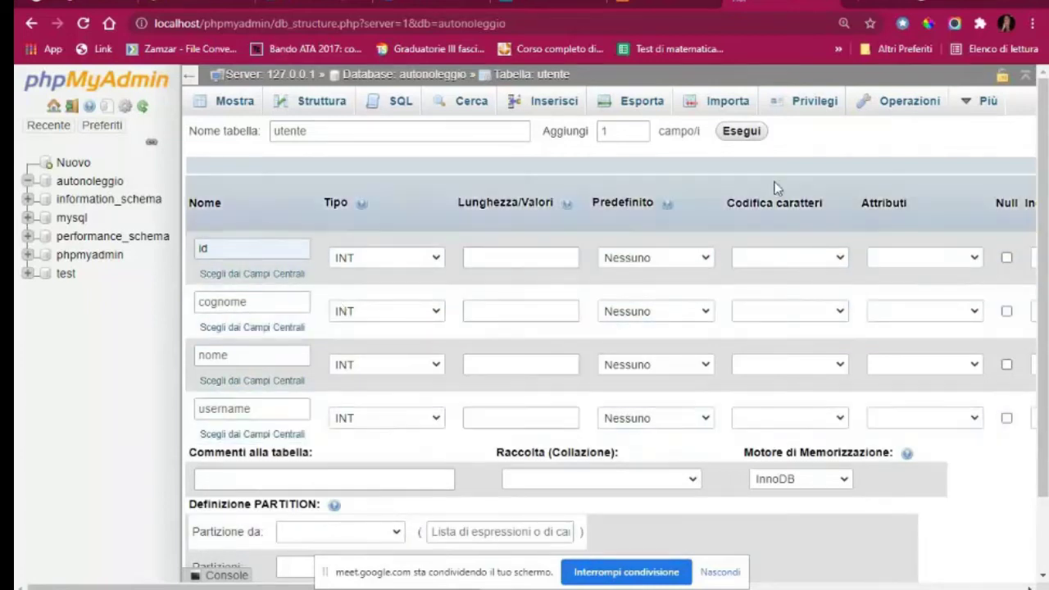
Set id as the PRIMARY index and tick its A_I auto-increment box
{"action": "left_click", "coordinate": [717, 572]}
{"action": "scroll", "coordinate": [525, 369], "scroll_direction": "right", "scroll_amount": 4}
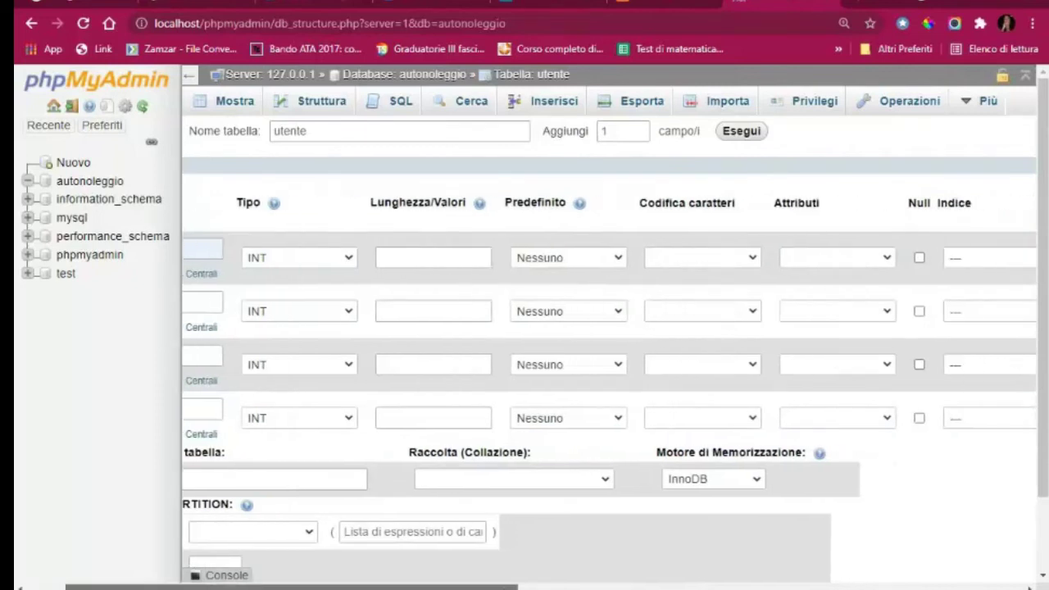
{"action": "scroll", "coordinate": [525, 369], "scroll_direction": "right", "scroll_amount": 4}
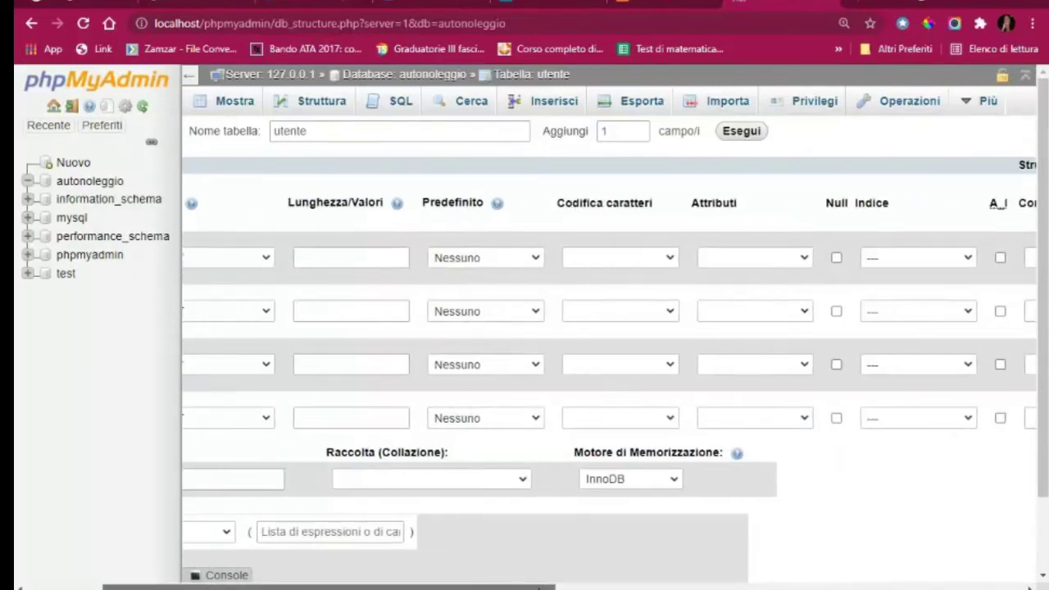
{"action": "scroll", "coordinate": [690, 588], "scroll_direction": "right", "scroll_amount": 4}
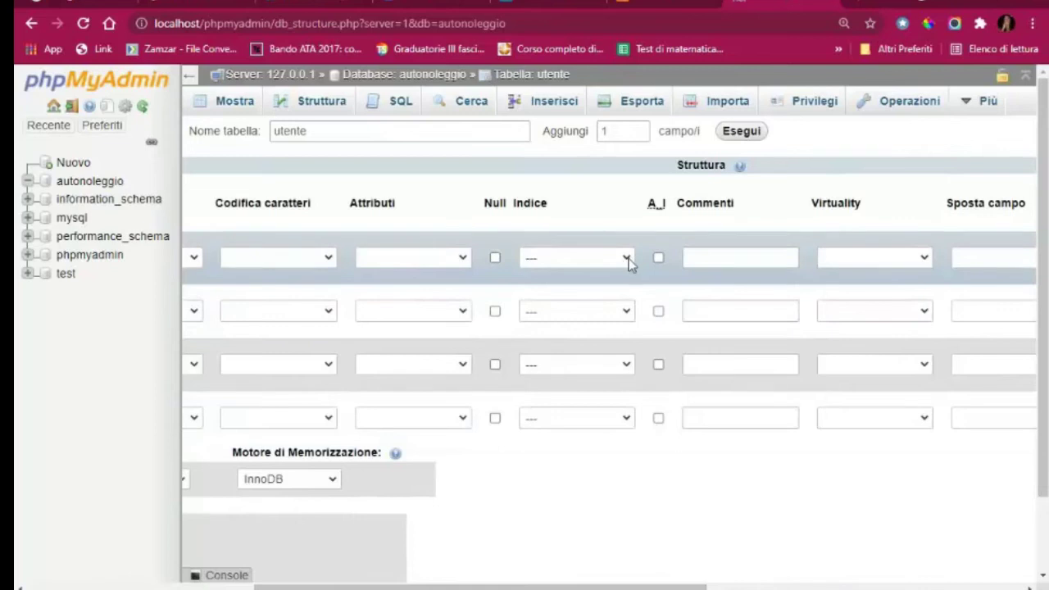
{"action": "left_click", "coordinate": [629, 258]}
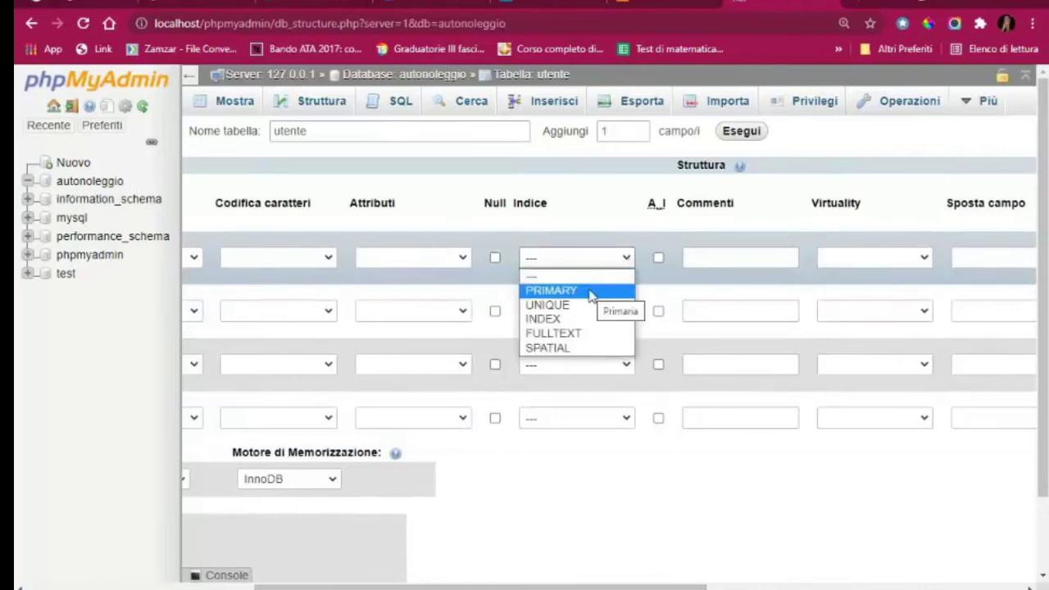
{"action": "left_click", "coordinate": [594, 292]}
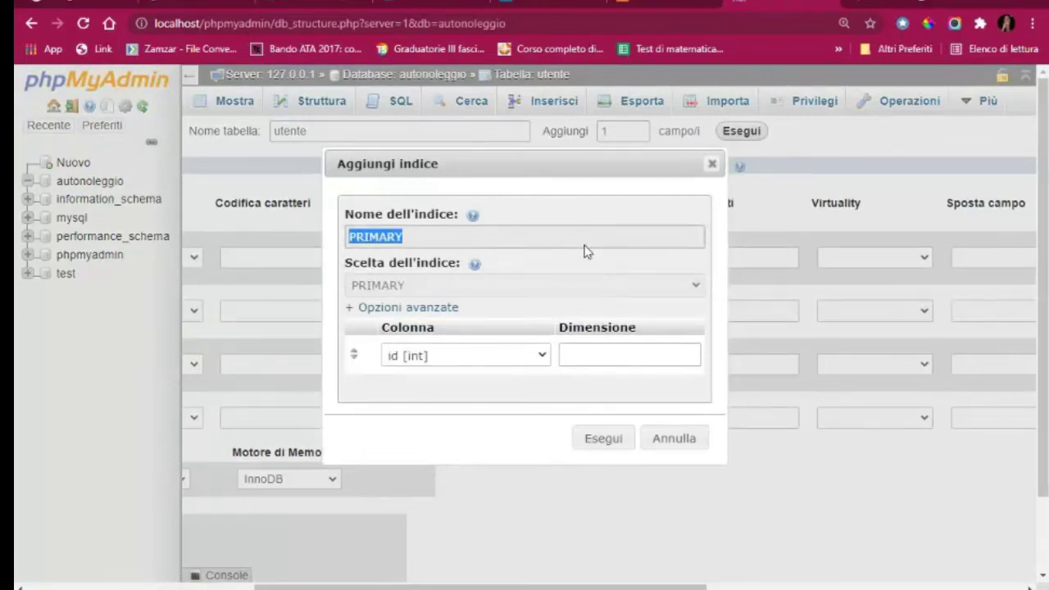
{"action": "left_click", "coordinate": [686, 437]}
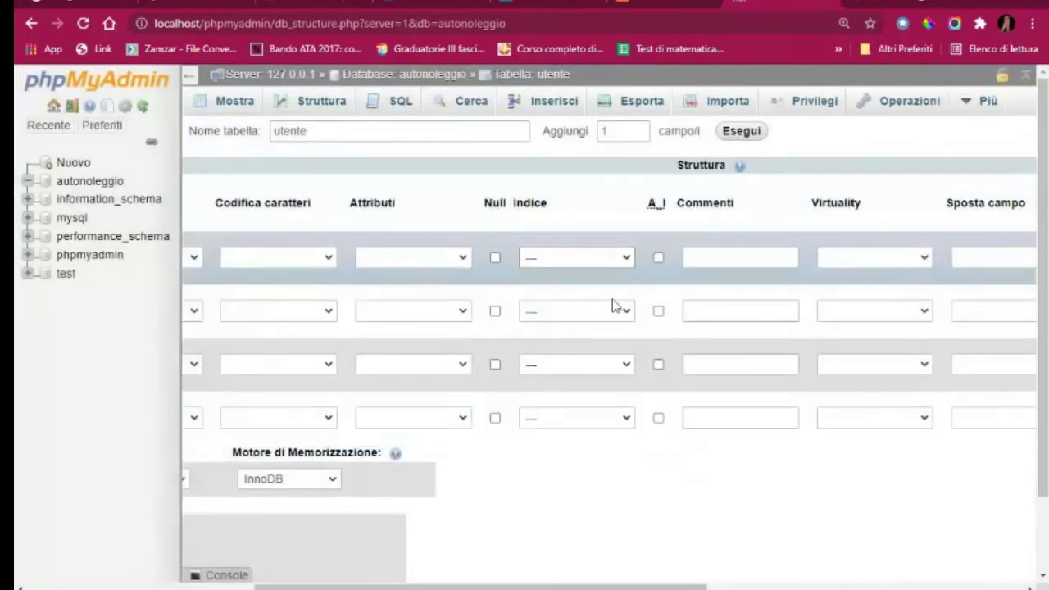
{"action": "left_click", "coordinate": [632, 264]}
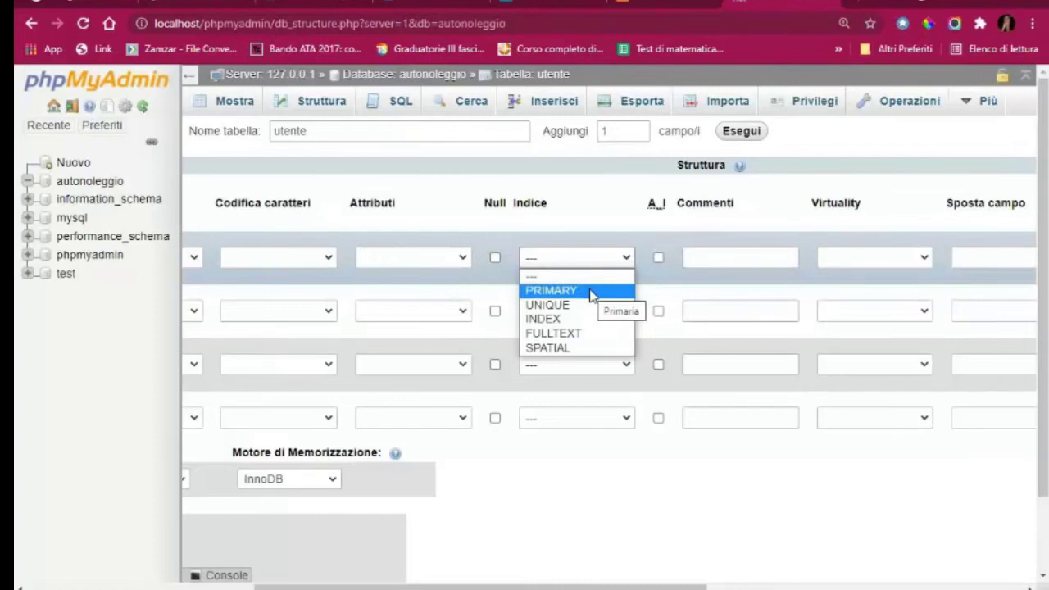
{"action": "left_click", "coordinate": [592, 291]}
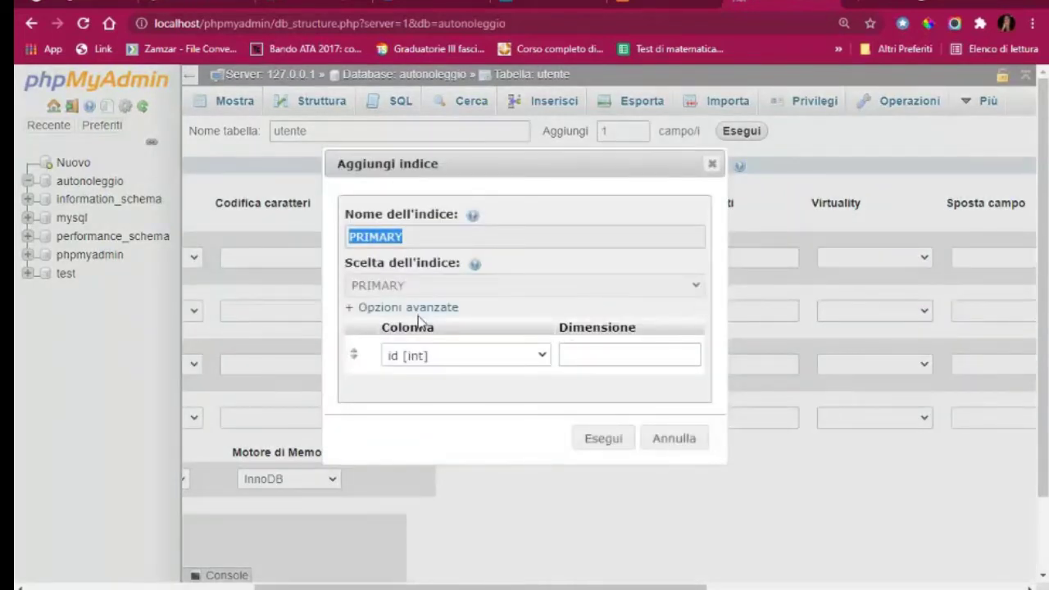
{"action": "left_click", "coordinate": [604, 443]}
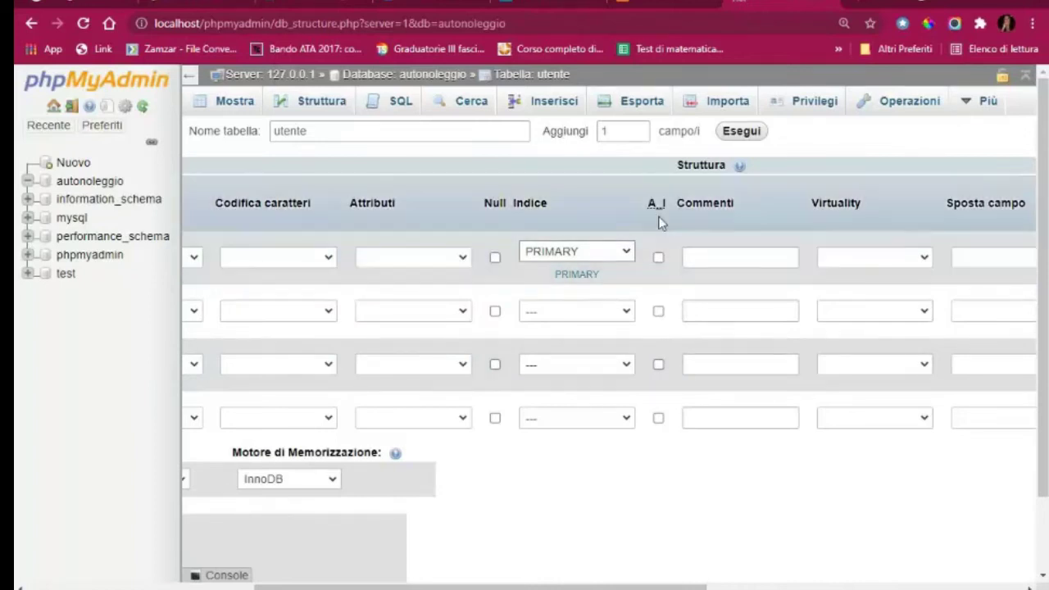
{"action": "left_click", "coordinate": [658, 258]}
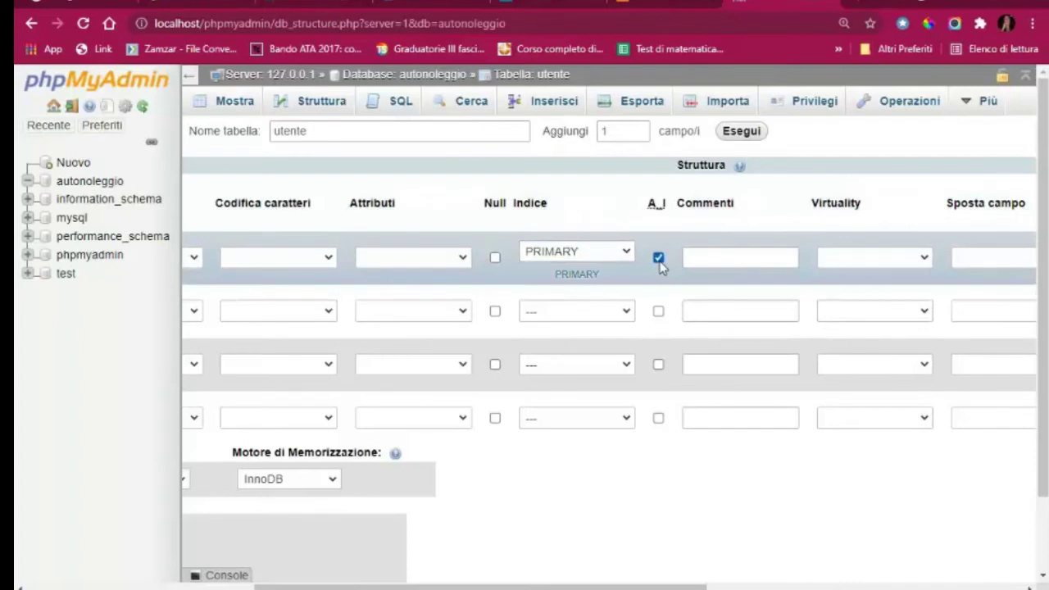
{"action": "scroll", "coordinate": [662, 316], "scroll_direction": "left", "scroll_amount": 6}
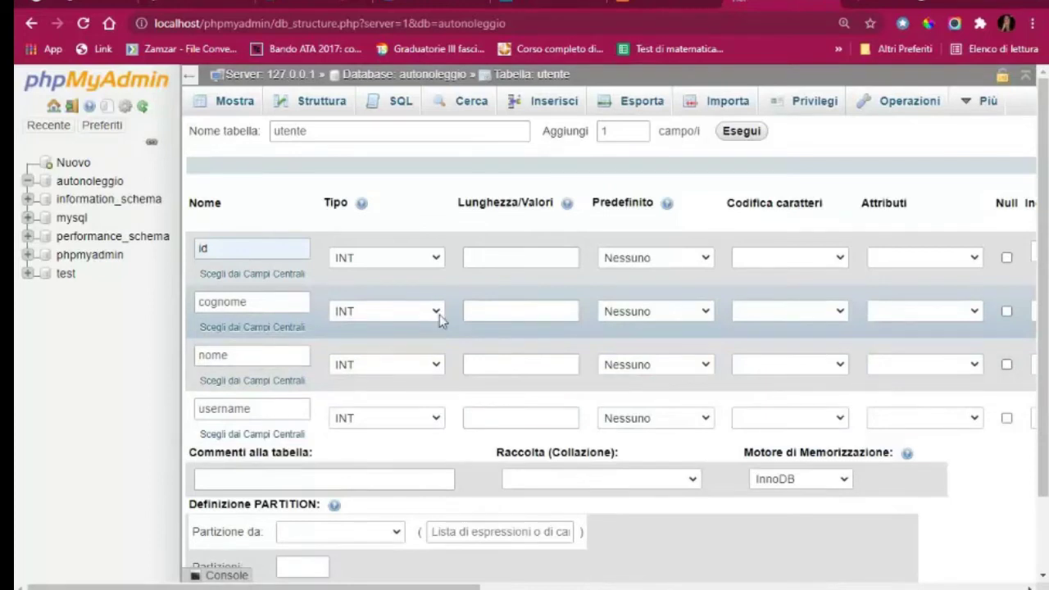
Change the type of cognome, nome and username to VARCHAR
{"action": "left_click", "coordinate": [440, 315]}
{"action": "scroll", "coordinate": [410, 290], "scroll_direction": "down", "scroll_amount": 1}
{"action": "scroll", "coordinate": [425, 176], "scroll_direction": "up", "scroll_amount": 1}
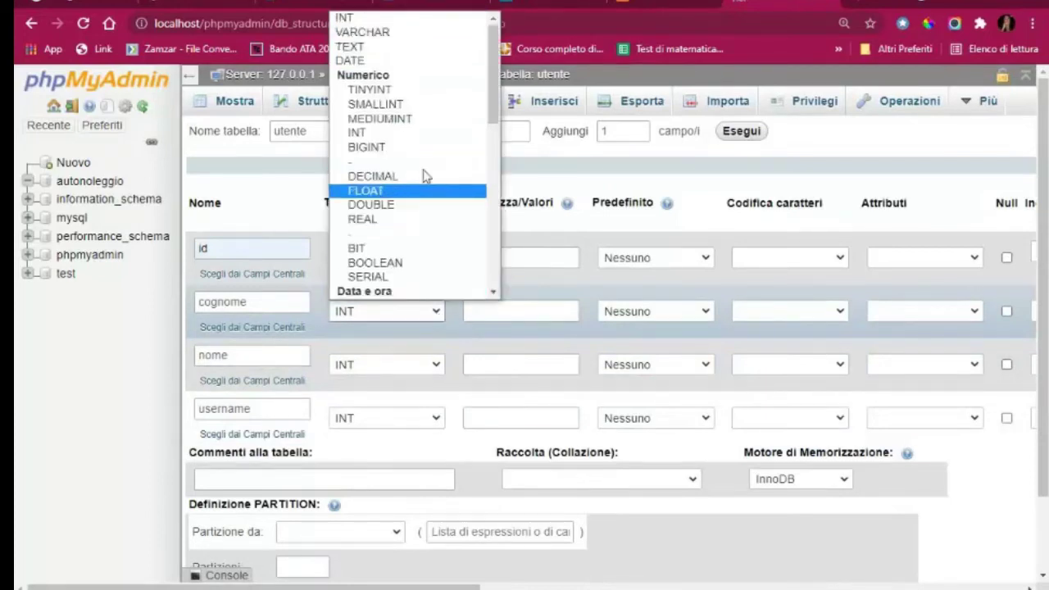
{"action": "left_click", "coordinate": [389, 33]}
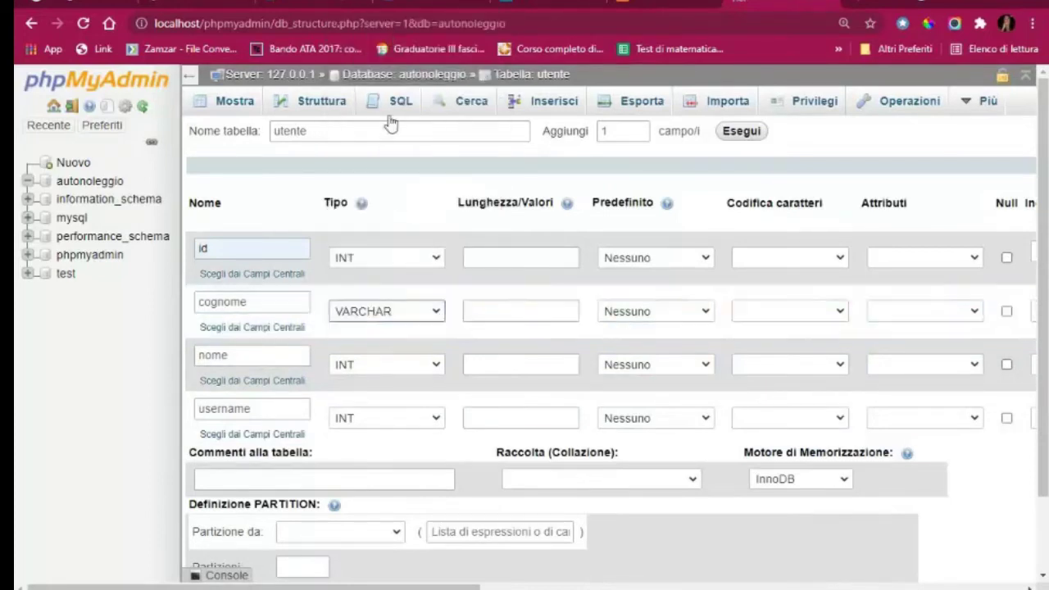
{"action": "left_click", "coordinate": [437, 365]}
{"action": "scroll", "coordinate": [410, 164], "scroll_direction": "down", "scroll_amount": 1}
{"action": "scroll", "coordinate": [405, 141], "scroll_direction": "up", "scroll_amount": 1}
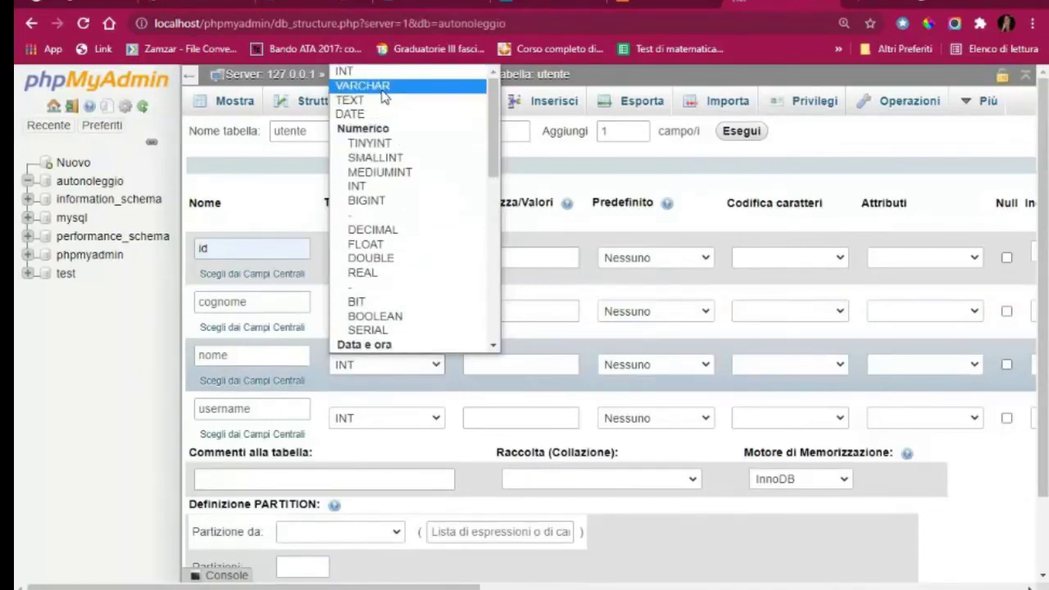
{"action": "left_click", "coordinate": [384, 97]}
{"action": "left_click", "coordinate": [438, 424]}
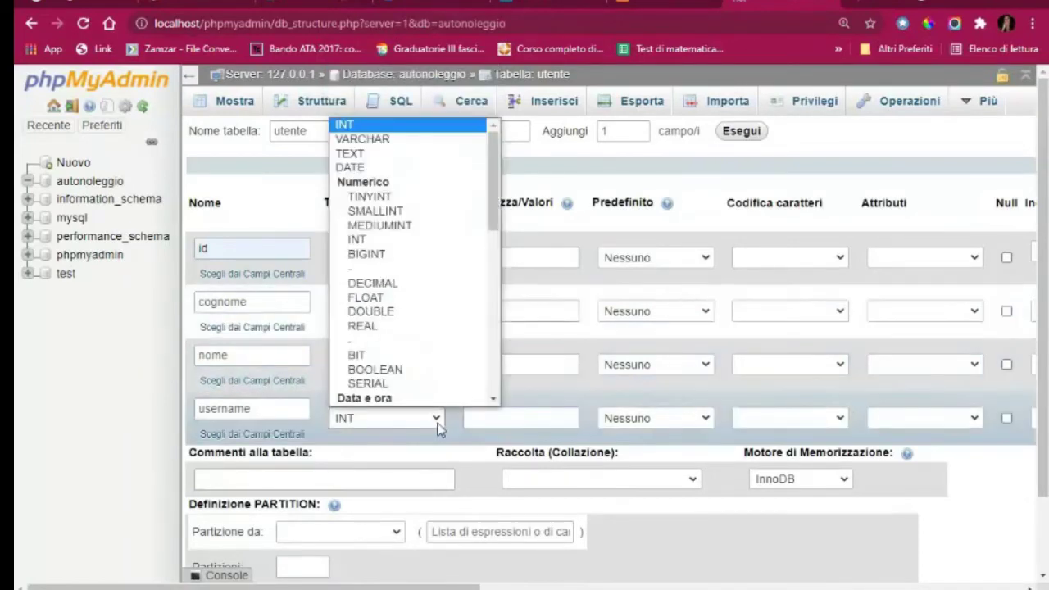
{"action": "left_click", "coordinate": [406, 139]}
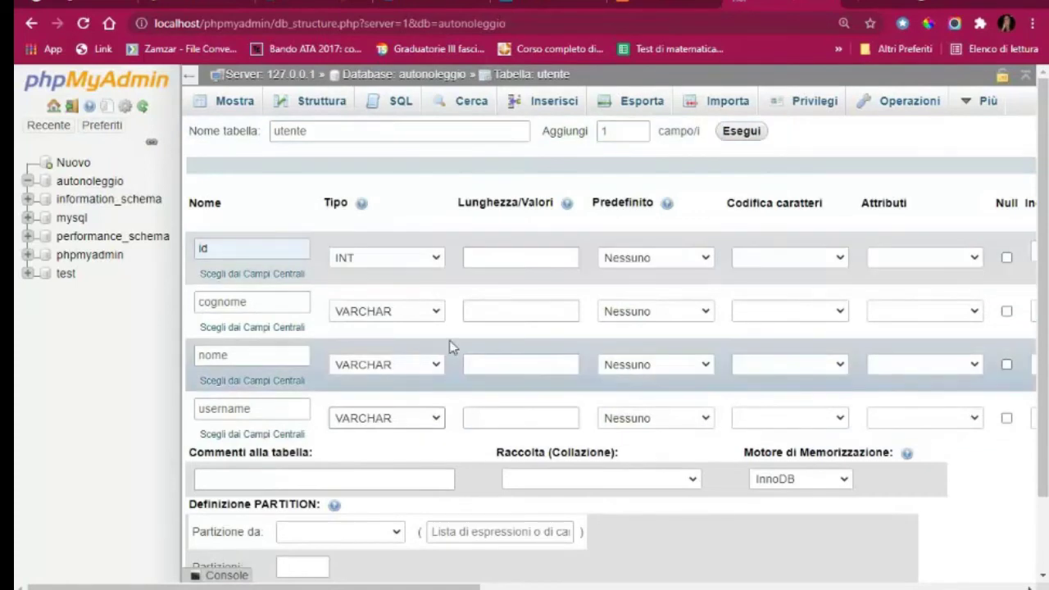
Enter a length of 100 for cognome, nome and username
{"action": "left_click", "coordinate": [521, 315]}
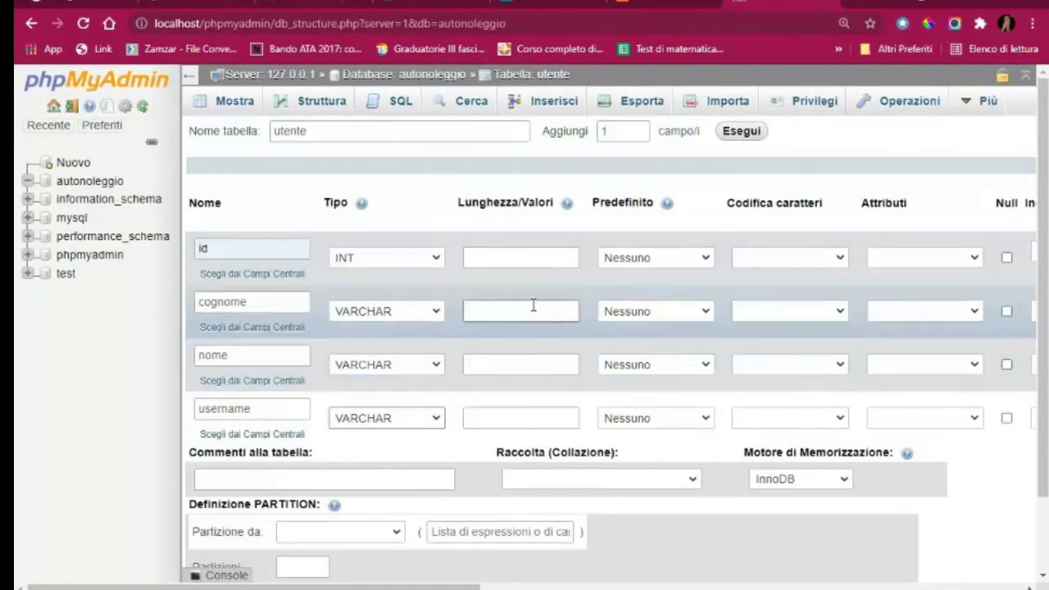
{"action": "left_click", "coordinate": [534, 313]}
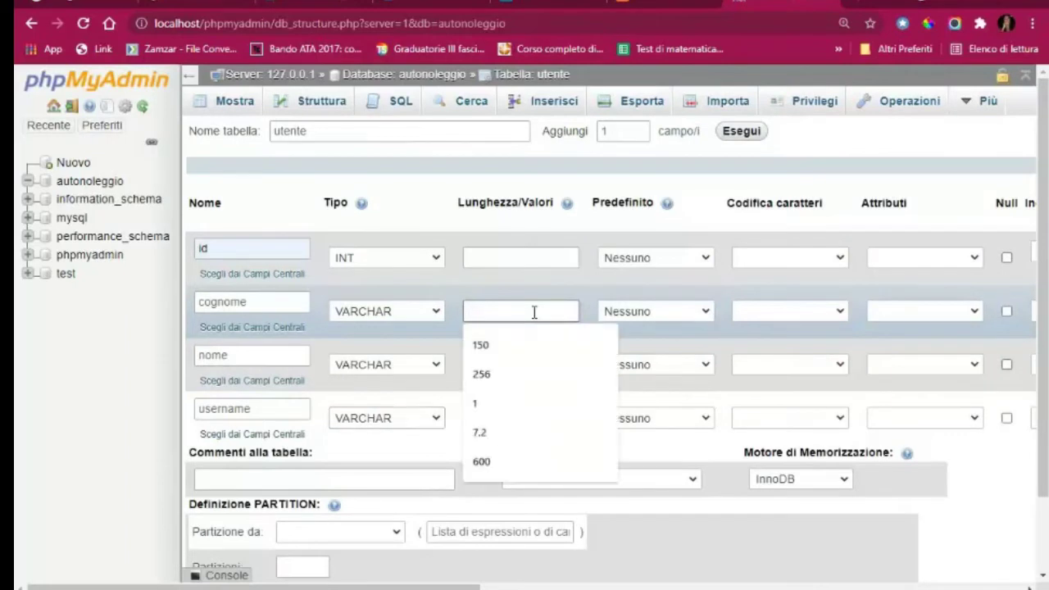
{"action": "type", "text": "100"}
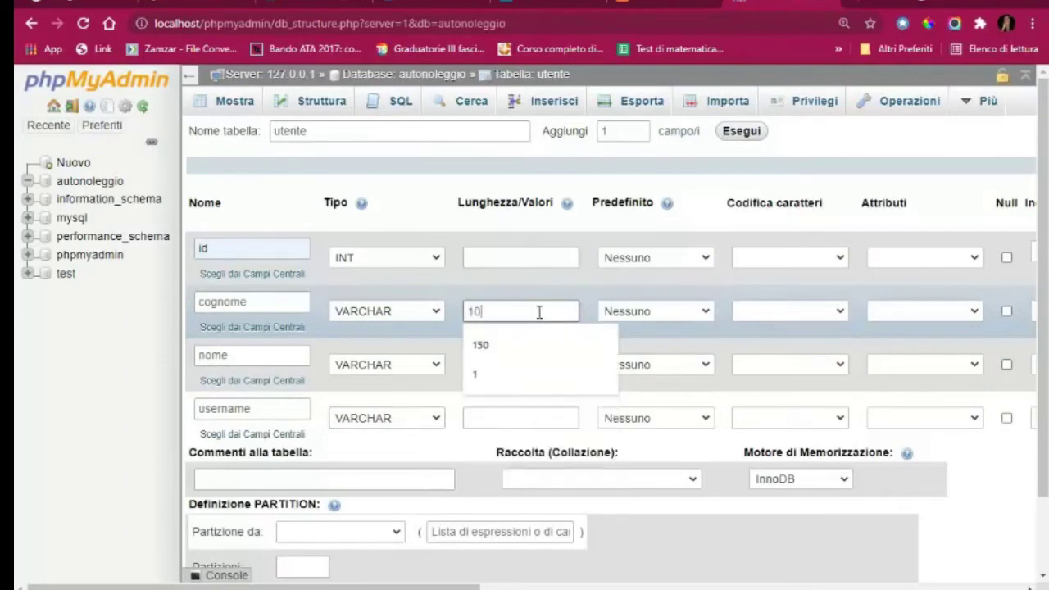
{"action": "left_click", "coordinate": [533, 364]}
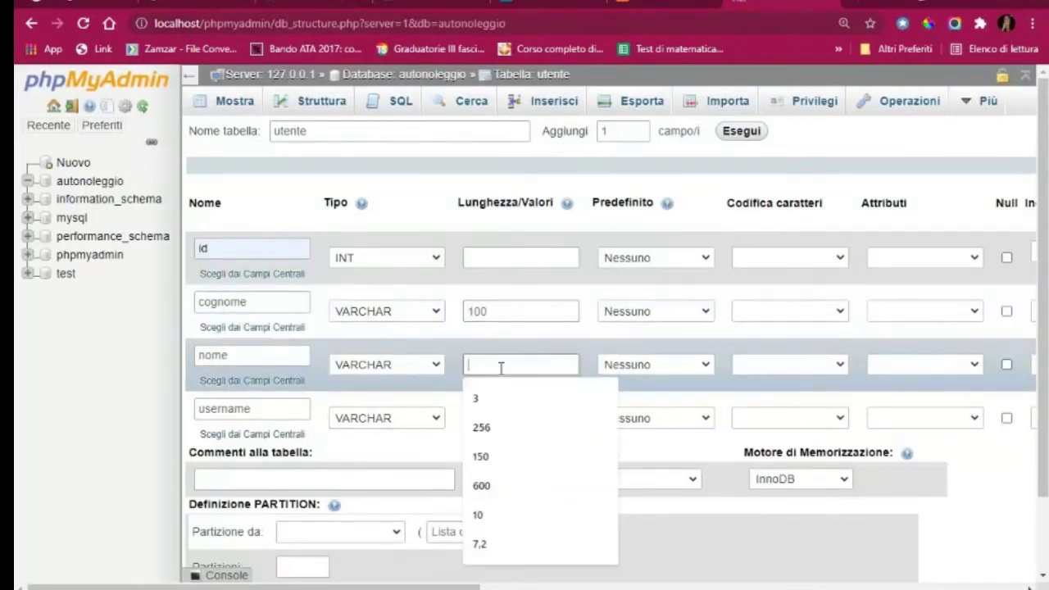
{"action": "type", "text": "100"}
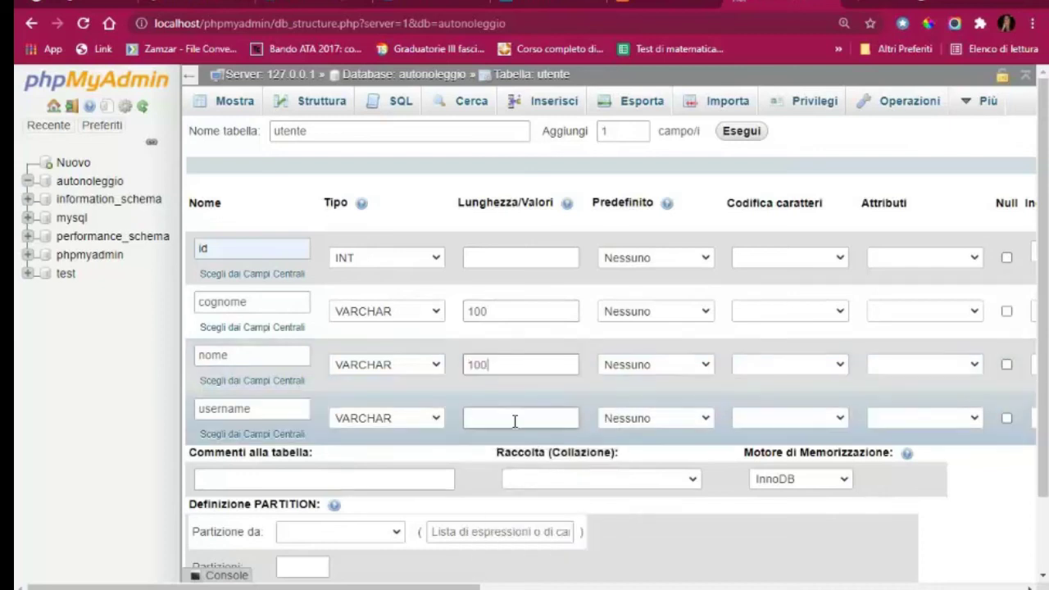
{"action": "left_click", "coordinate": [499, 419]}
{"action": "type", "text": "10"}
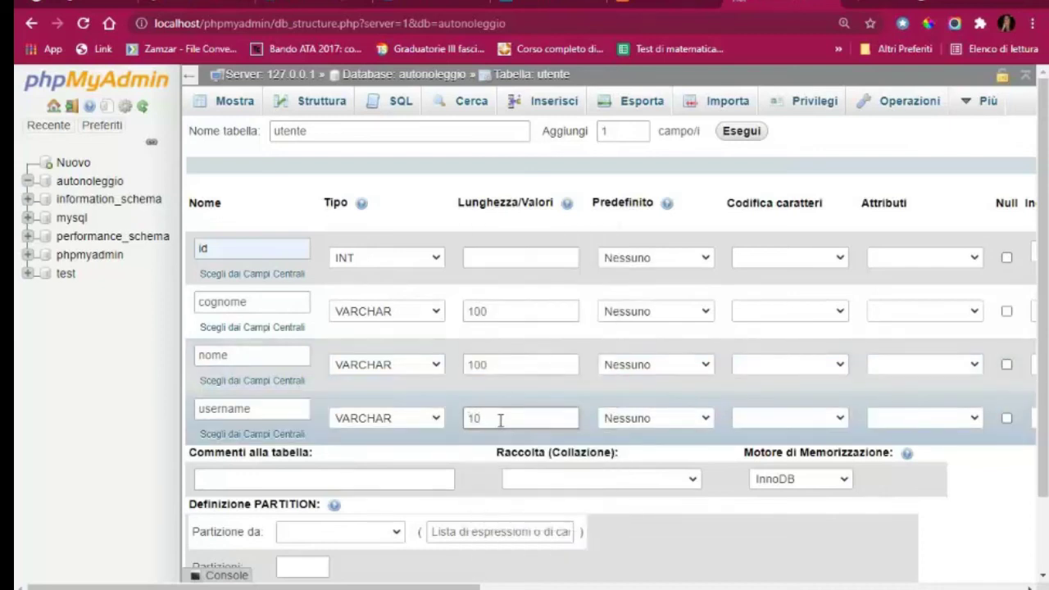
{"action": "type", "text": "0"}
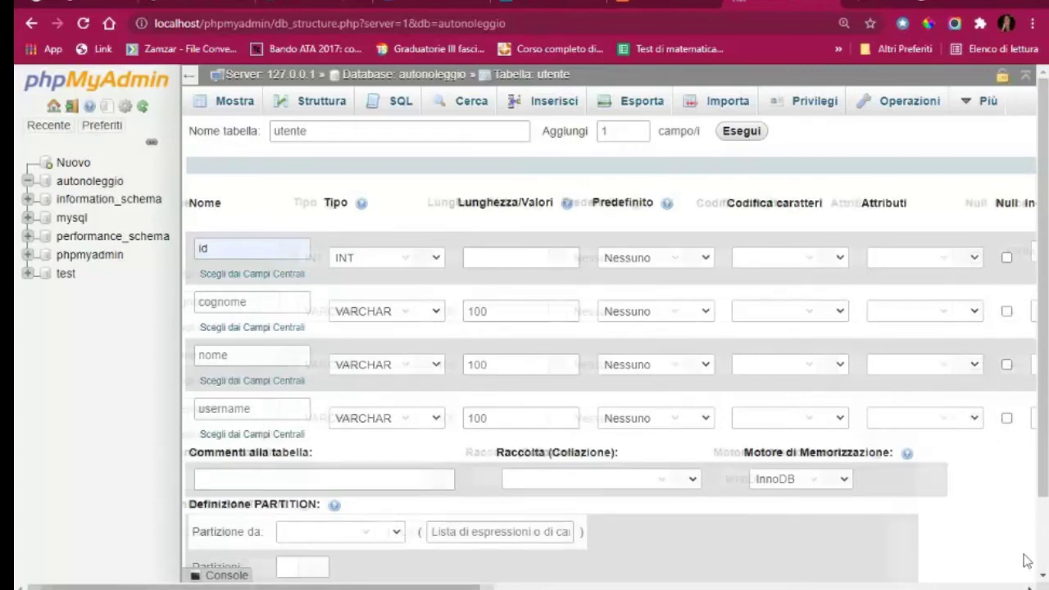
{"action": "mouse_move", "coordinate": [246, 587]}
{"action": "left_mouse_down"}
{"action": "mouse_move", "coordinate": [367, 587]}
{"action": "mouse_move", "coordinate": [246, 587]}
{"action": "left_mouse_up"}
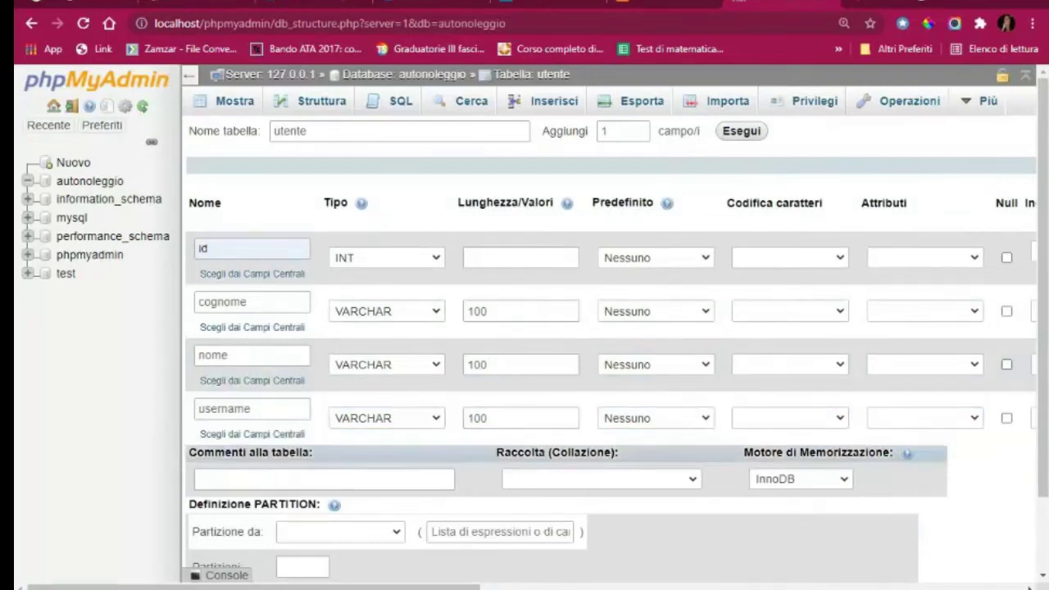
{"action": "left_click_drag", "start_coordinate": [245, 587], "coordinate": [495, 587]}
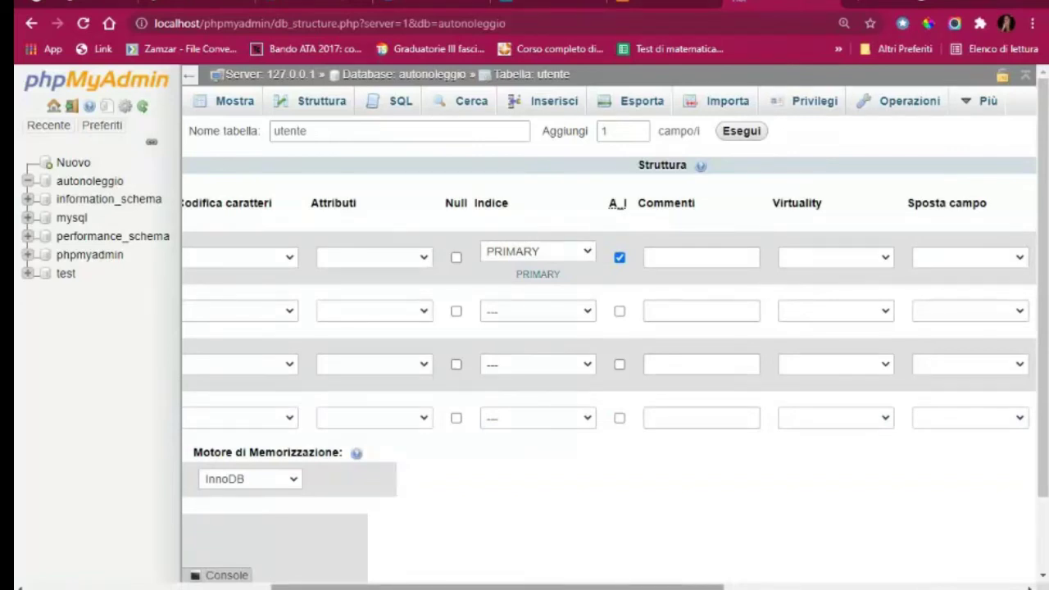
{"action": "left_click_drag", "start_coordinate": [495, 587], "coordinate": [251, 587]}
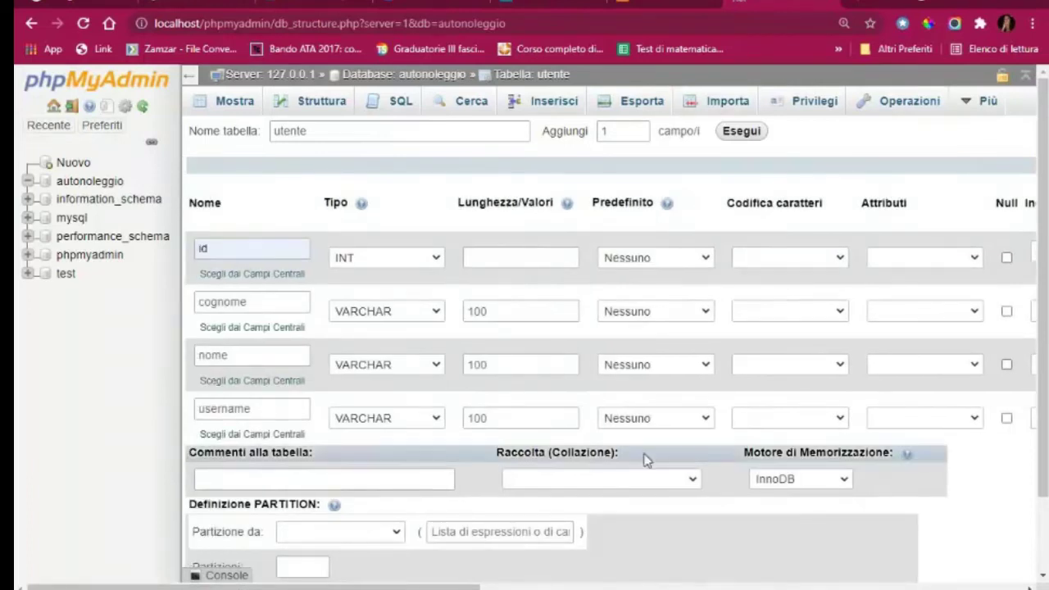
{"action": "scroll", "coordinate": [645, 459], "scroll_direction": "down", "scroll_amount": 2}
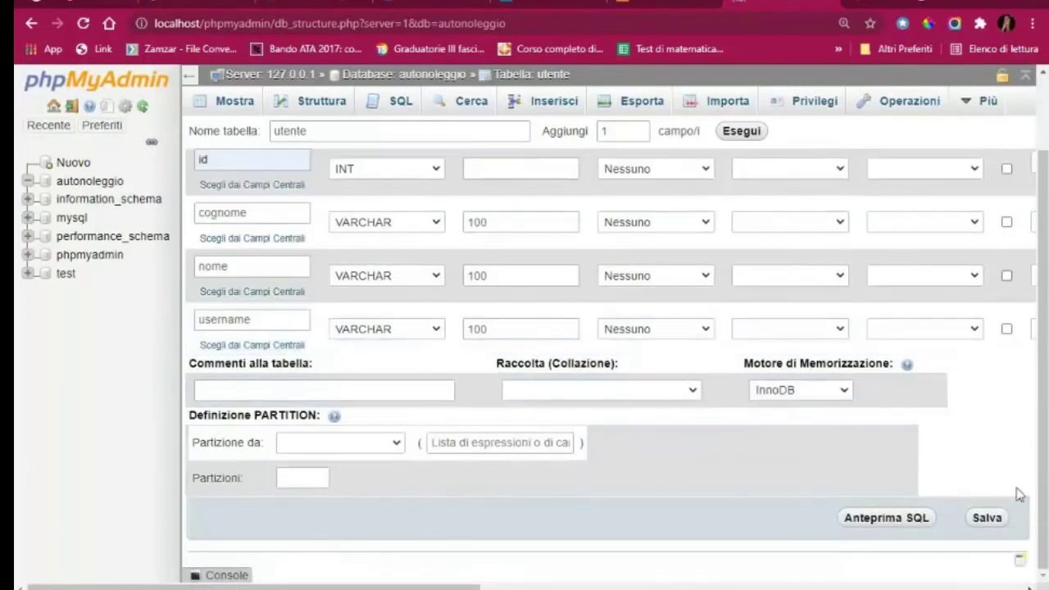
Save the utente table and display its structure from the autonoleggio table list
{"action": "left_click", "coordinate": [987, 518]}
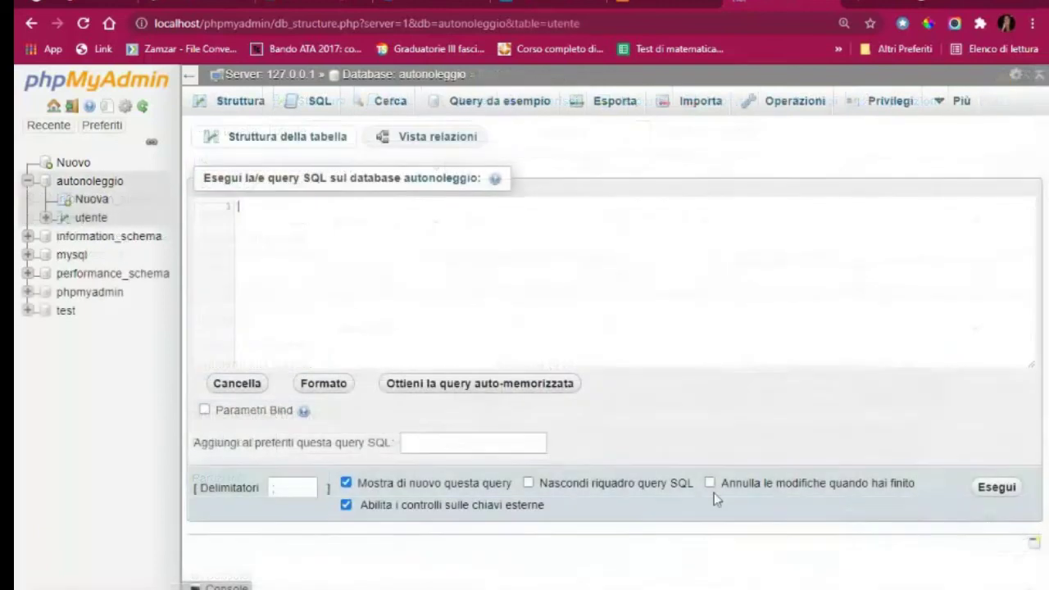
{"action": "left_click", "coordinate": [241, 103]}
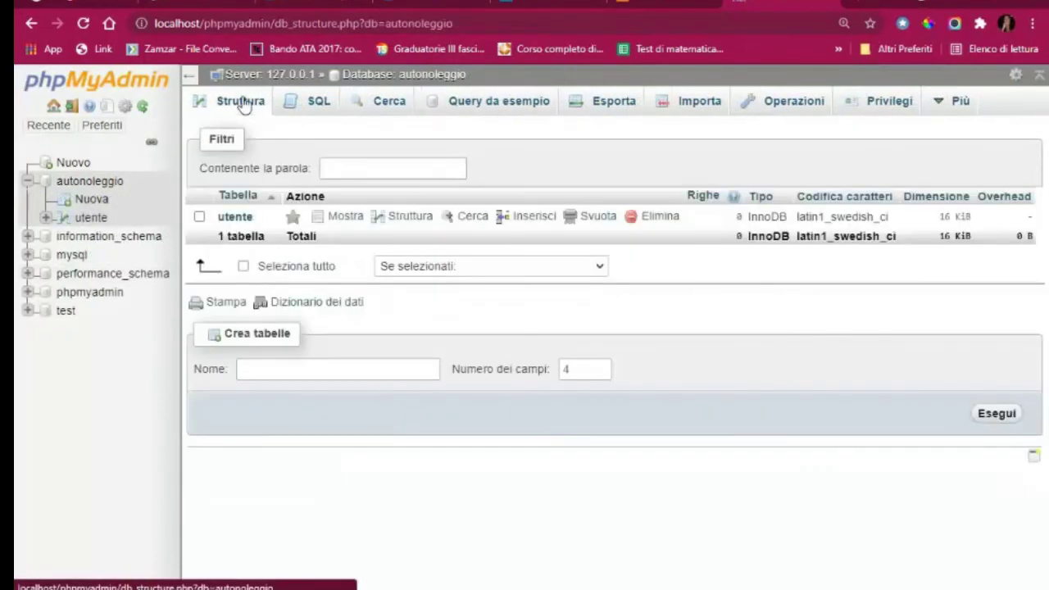
{"action": "left_click", "coordinate": [241, 217]}
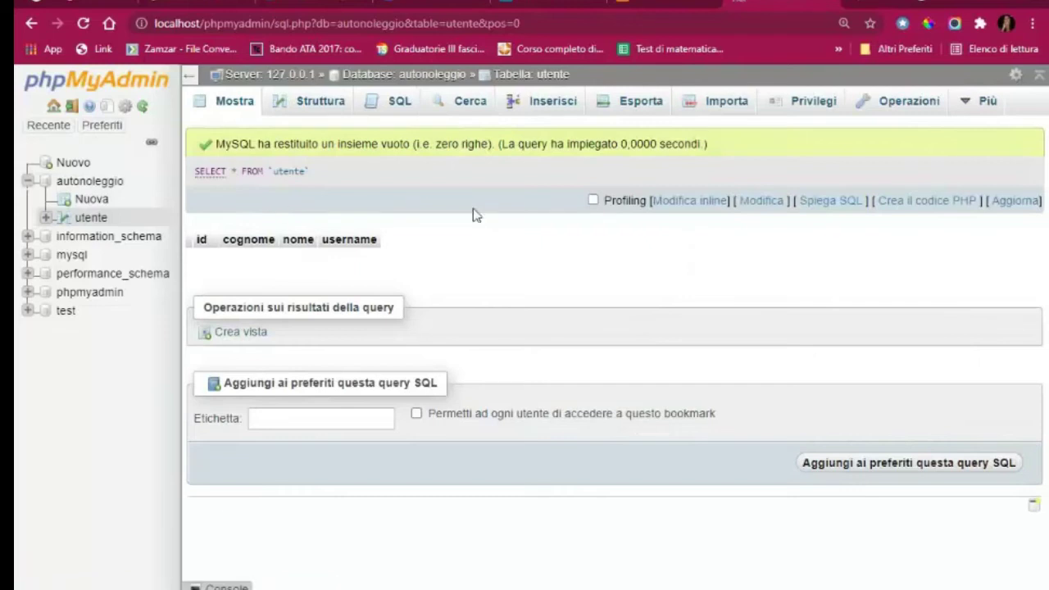
{"action": "left_click", "coordinate": [321, 105]}
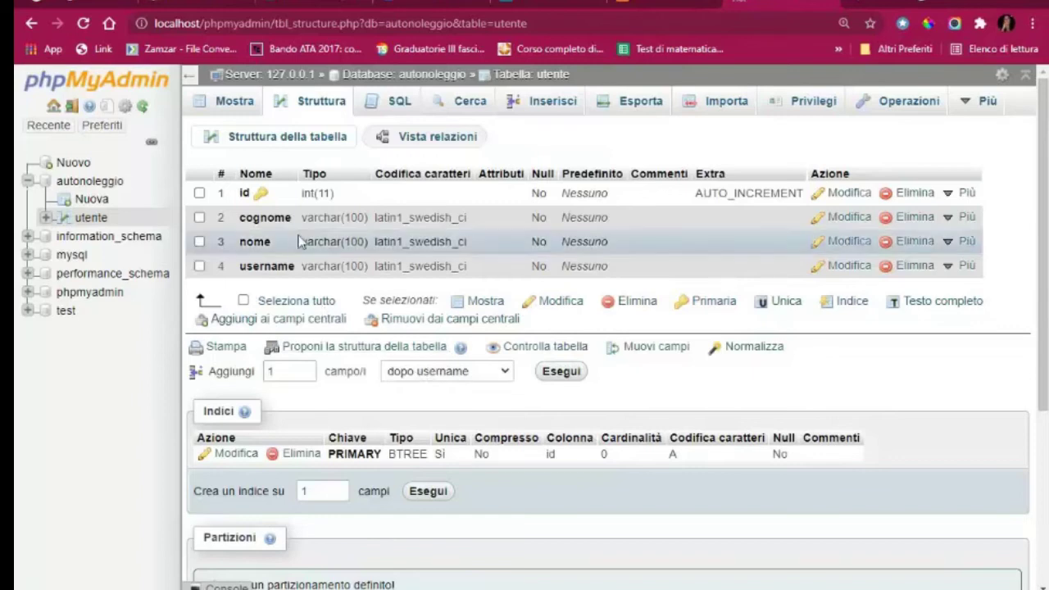
Add a 'password' VARCHAR(100) column after username and save it
{"action": "left_click", "coordinate": [567, 373]}
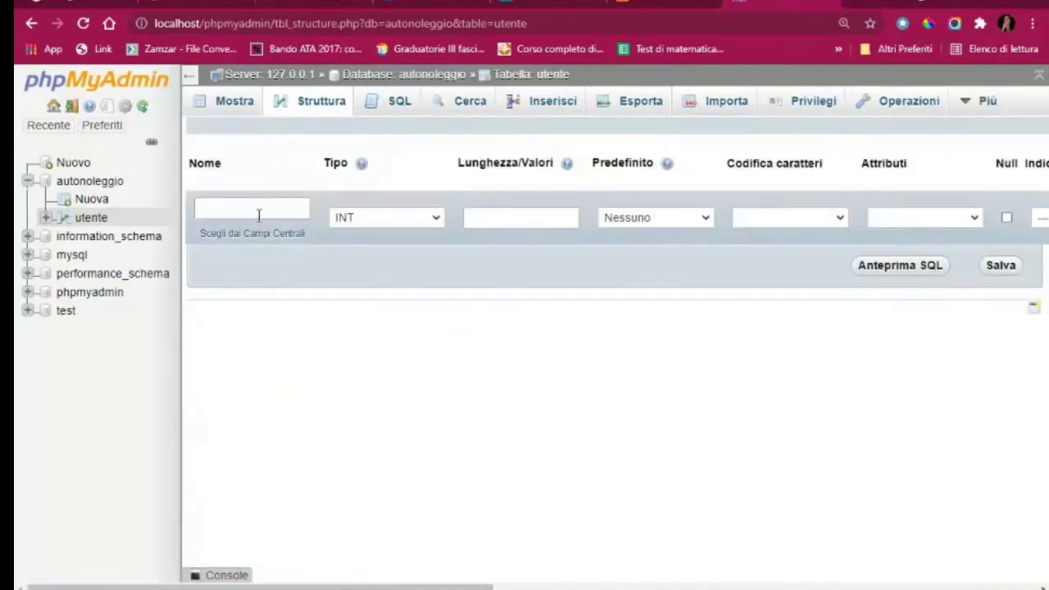
{"action": "left_click", "coordinate": [244, 209]}
{"action": "type", "text": "pa"}
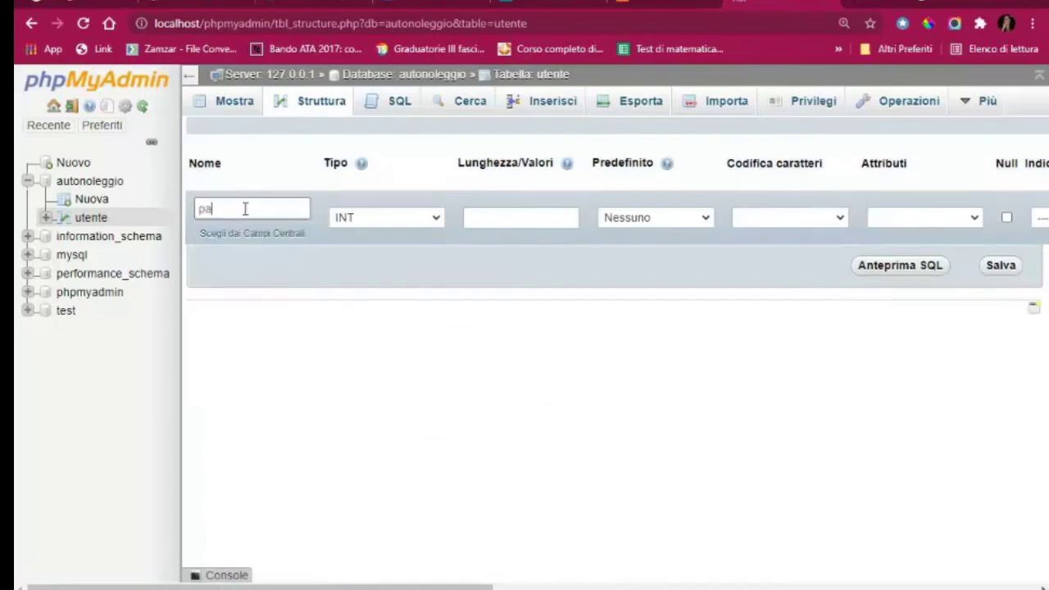
{"action": "type", "text": "ssword"}
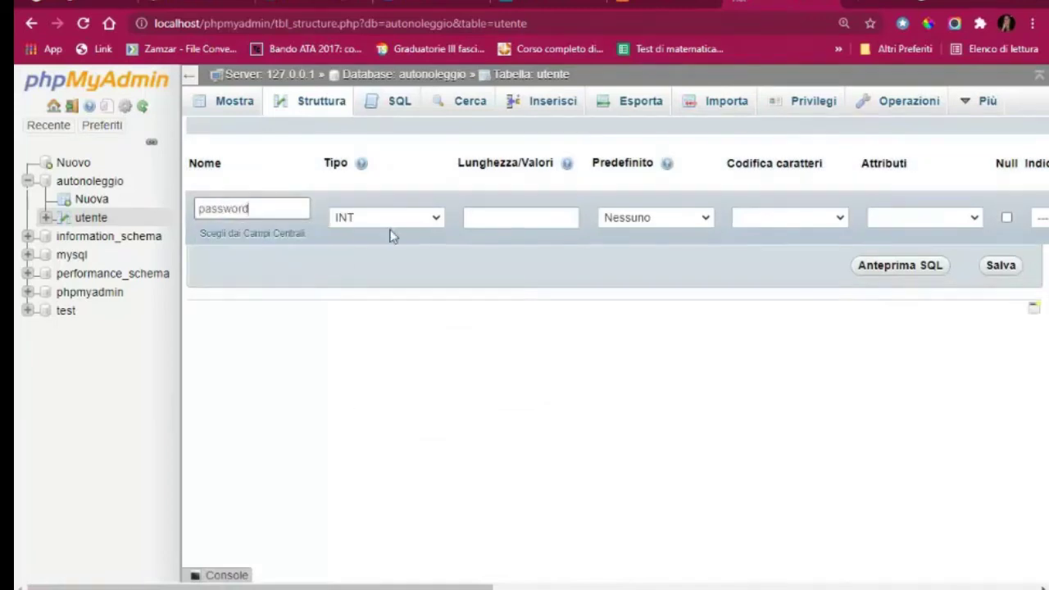
{"action": "left_click", "coordinate": [398, 218]}
{"action": "left_click", "coordinate": [397, 252]}
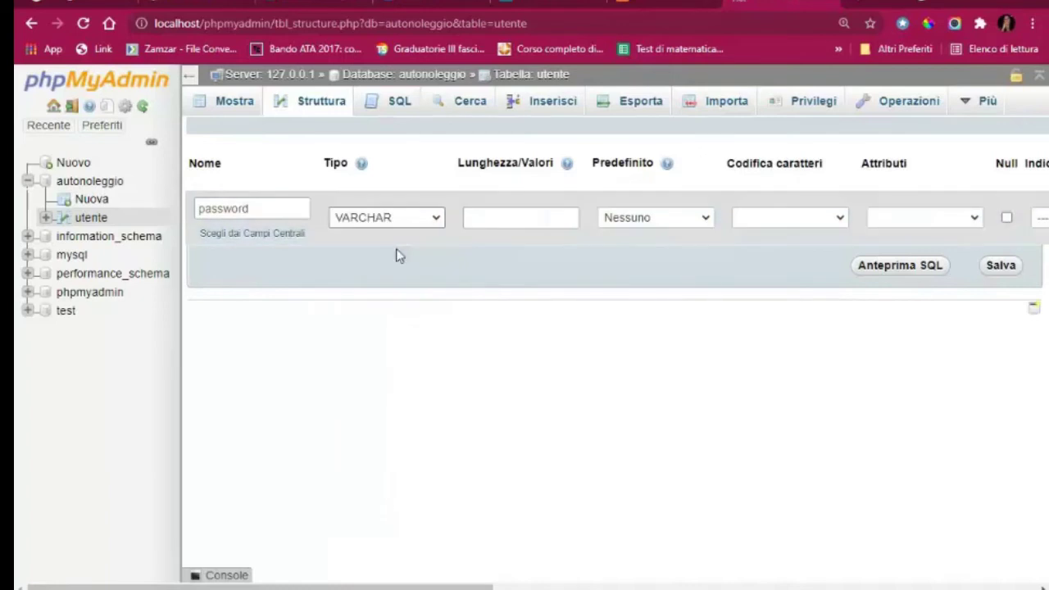
{"action": "left_click", "coordinate": [518, 218]}
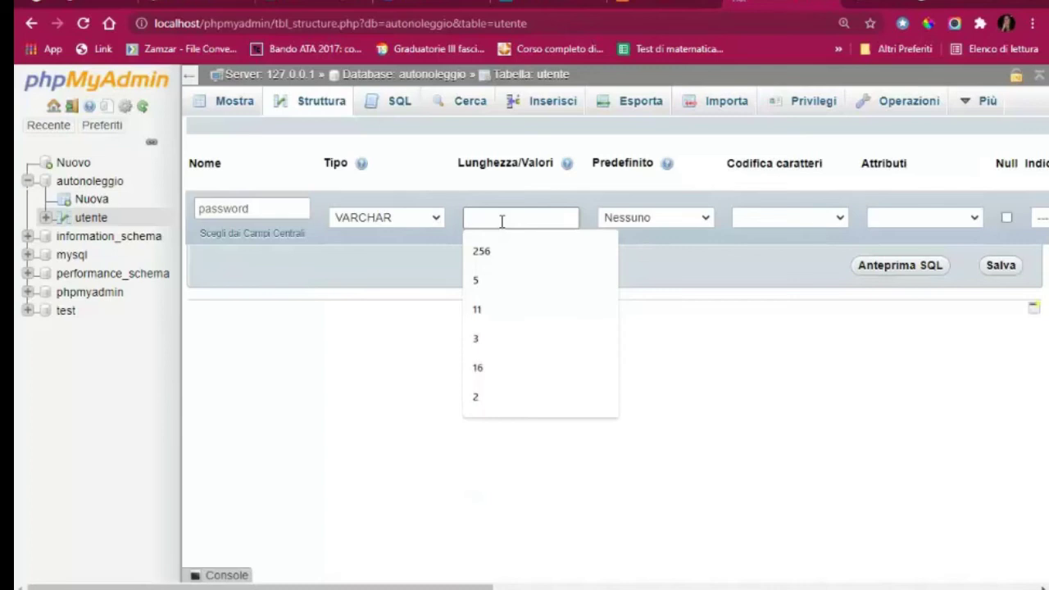
{"action": "type", "text": "100"}
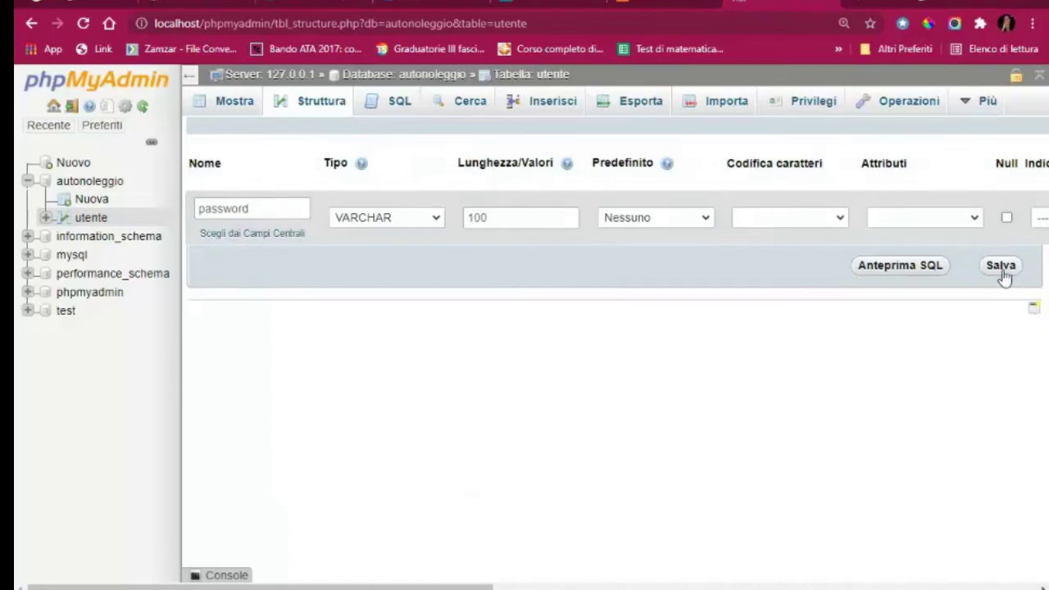
{"action": "left_click", "coordinate": [1002, 266]}
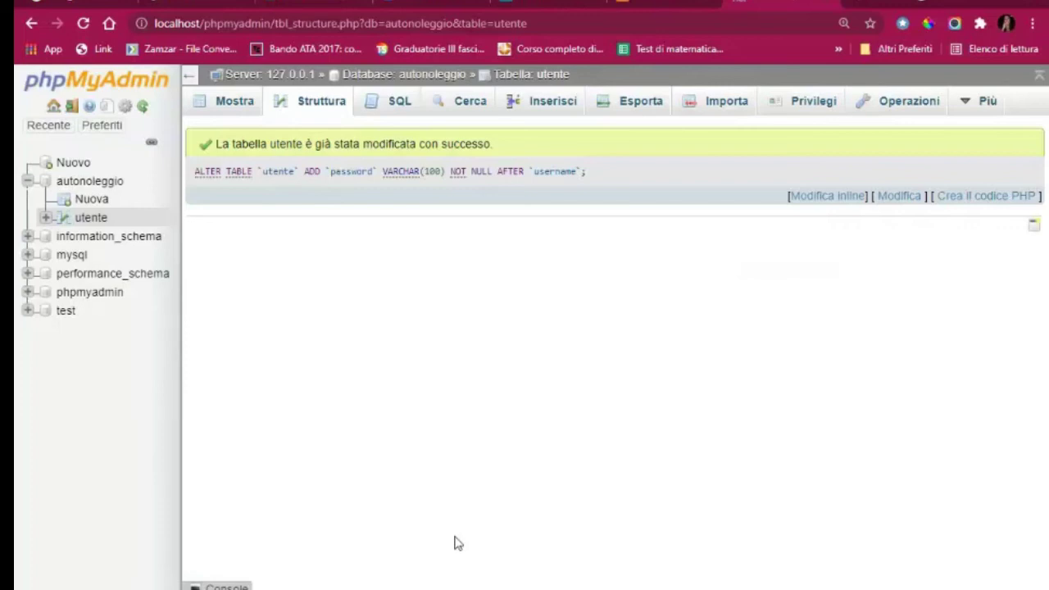
Review utente's empty rows and five-column structure, then bring up the Inserisci form
{"action": "left_click", "coordinate": [229, 109]}
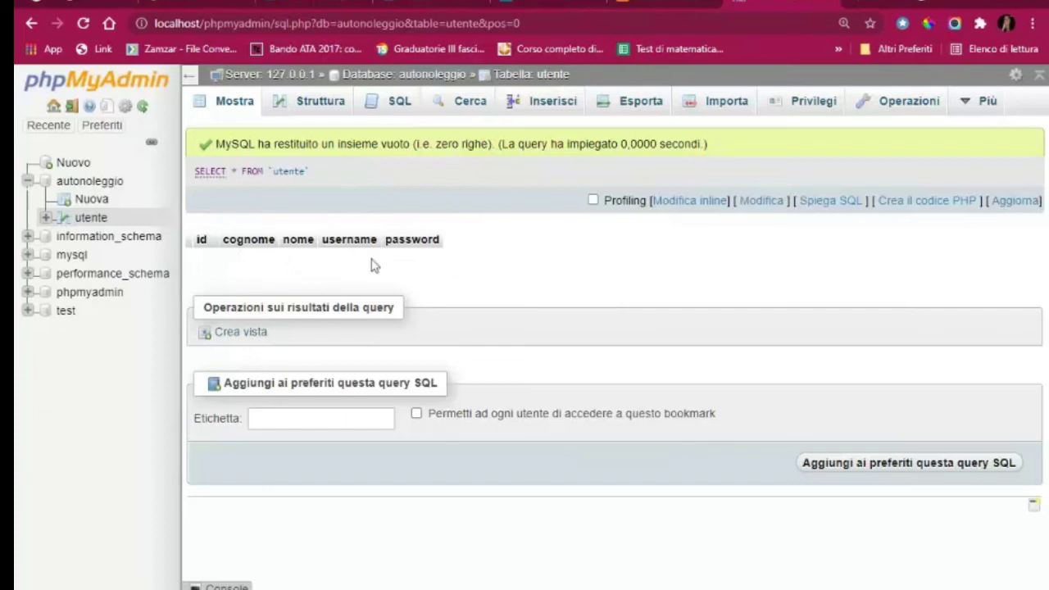
{"action": "key", "text": "ctrl+plus"}
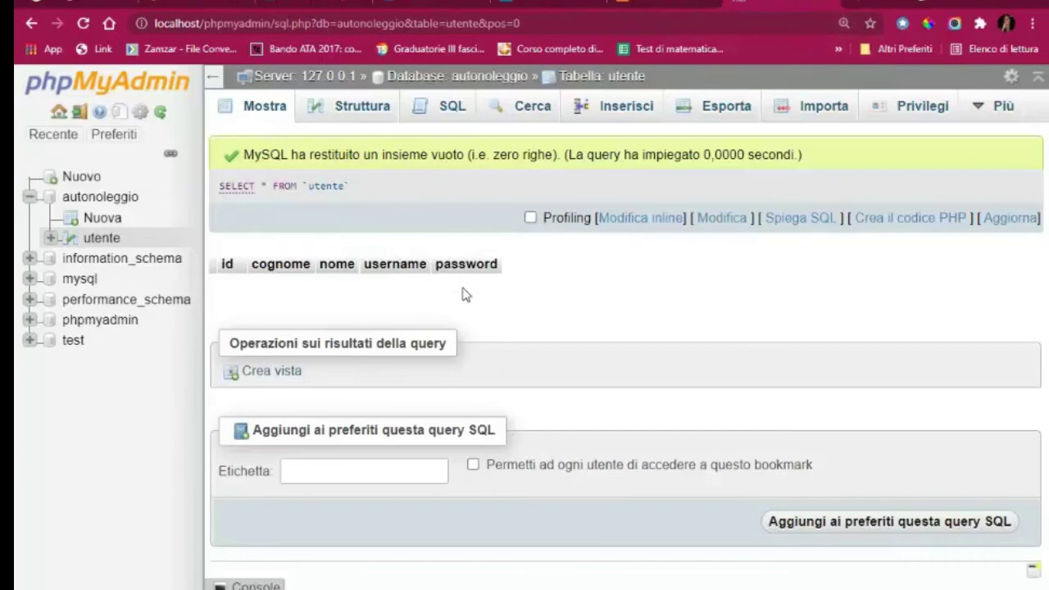
{"action": "left_click", "coordinate": [363, 107]}
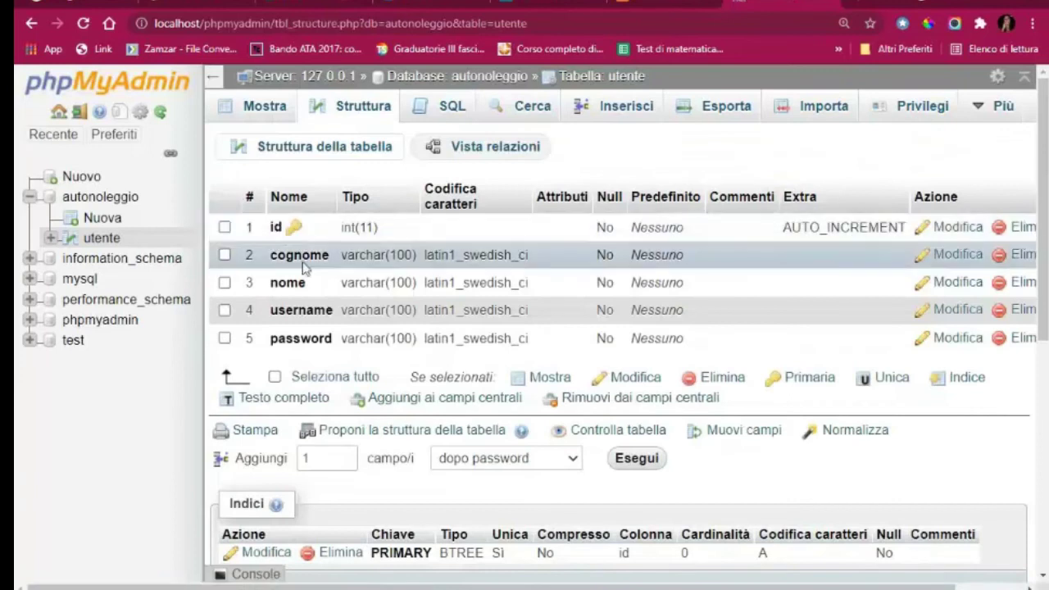
{"action": "left_click", "coordinate": [263, 109]}
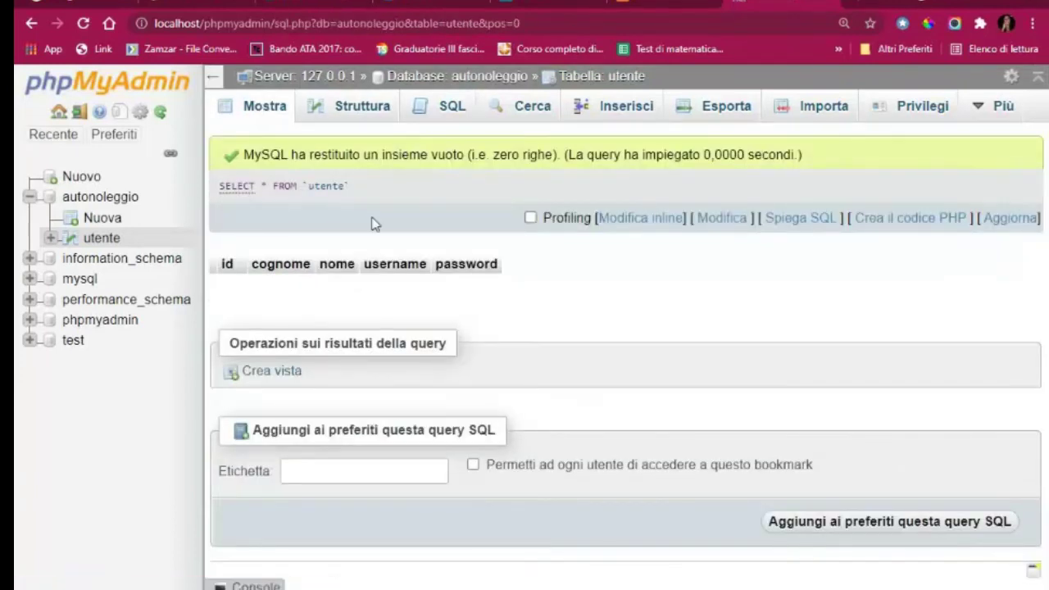
{"action": "left_click", "coordinate": [620, 113]}
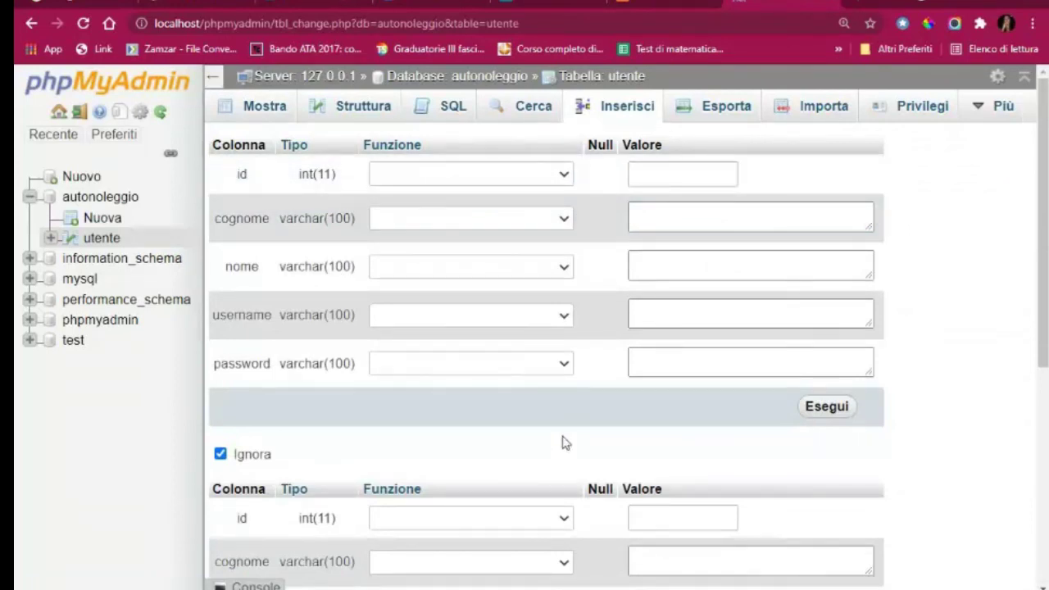
Enter the user's surname, first name, username and password as values, then insert the row
{"action": "left_click", "coordinate": [659, 213]}
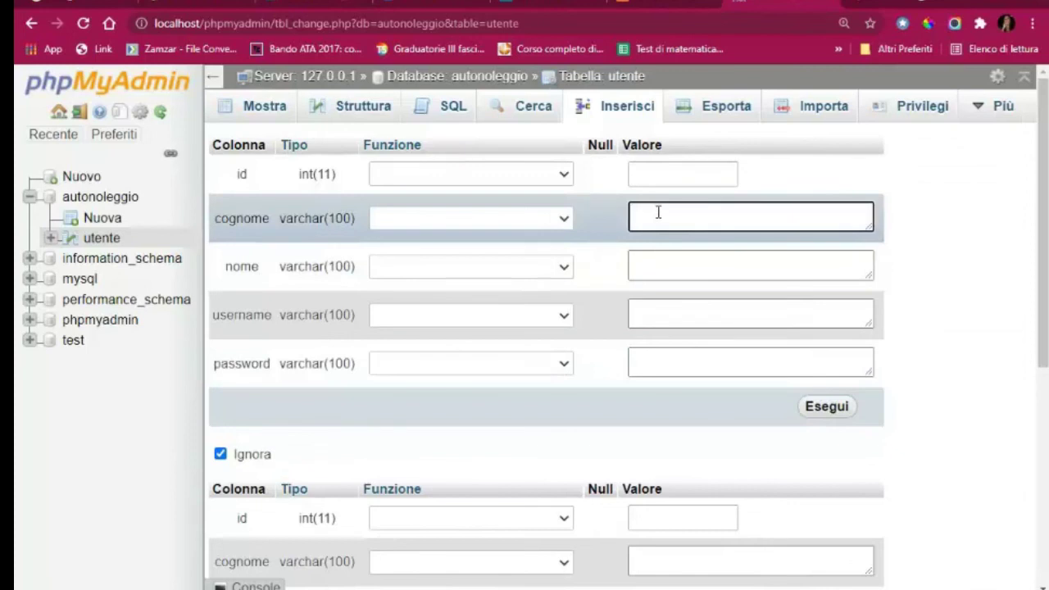
{"action": "type", "text": "Rossi"}
{"action": "left_click", "coordinate": [662, 265]}
{"action": "type", "text": "Mario"}
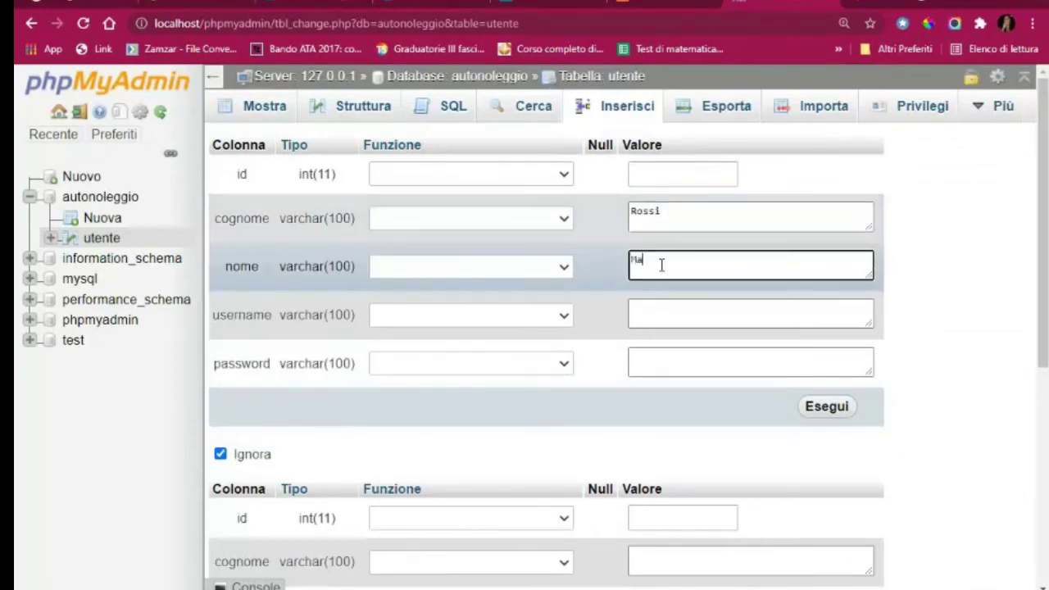
{"action": "left_click", "coordinate": [682, 309]}
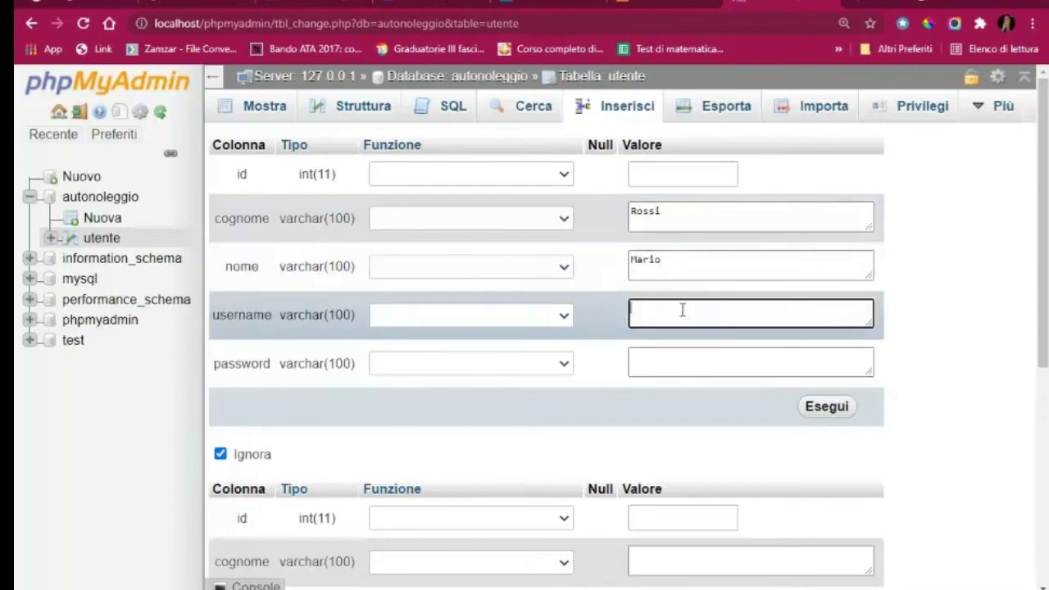
{"action": "type", "text": "rossi.mario"}
{"action": "left_click", "coordinate": [674, 366]}
{"action": "type", "text": "1"}
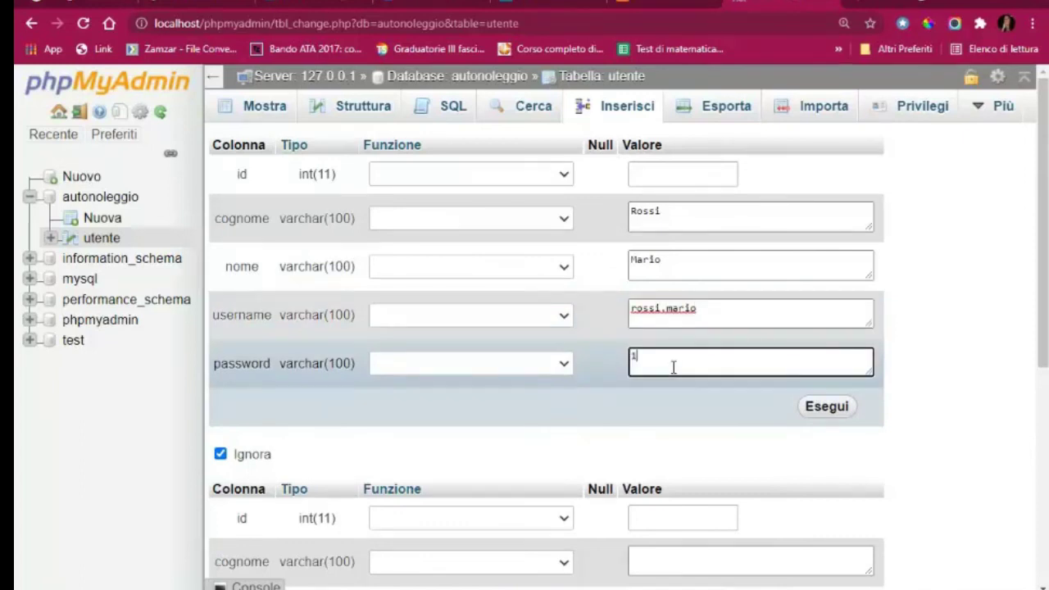
{"action": "type", "text": "2345678"}
{"action": "left_click", "coordinate": [838, 414]}
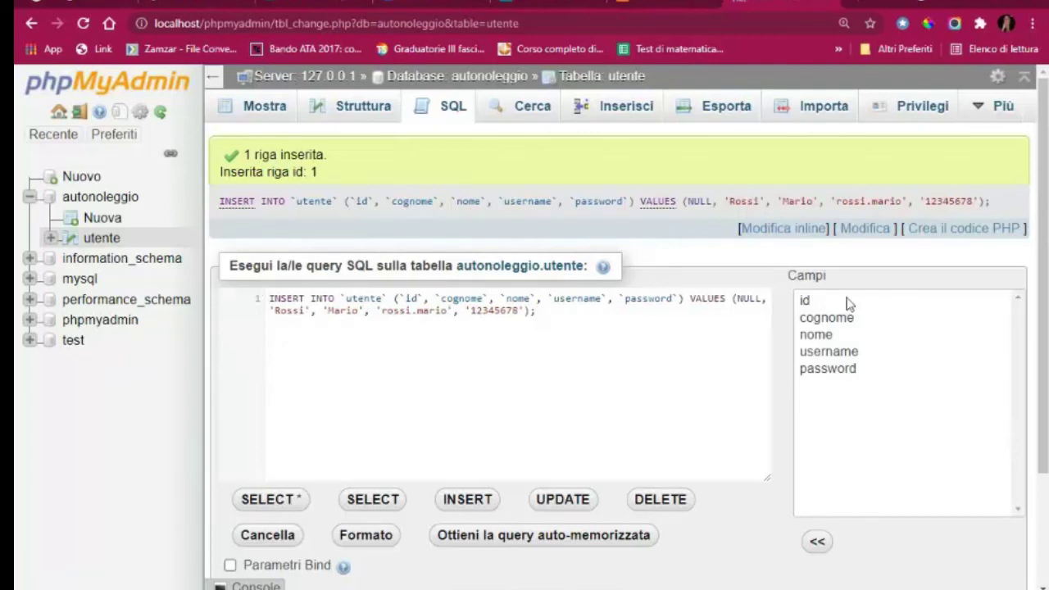
Zoom in and highlight the generated query's INSERT INTO clause and its column list
{"action": "key", "text": "ctrl+plus"}
{"action": "key", "text": "ctrl+plus"}
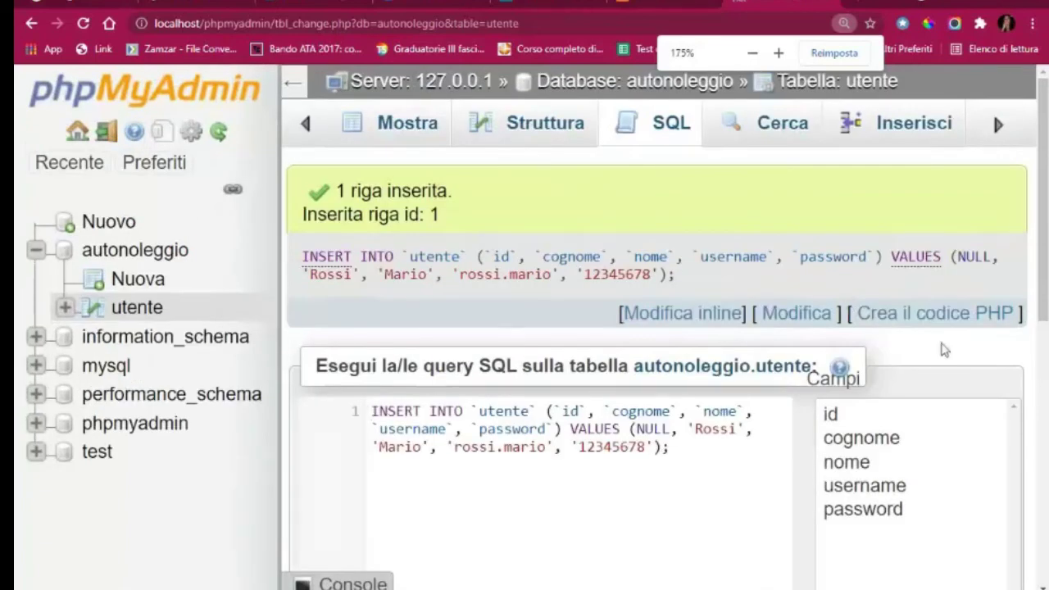
{"action": "scroll", "coordinate": [947, 365], "scroll_direction": "down", "scroll_amount": 3}
{"action": "scroll", "coordinate": [949, 368], "scroll_direction": "up", "scroll_amount": 1}
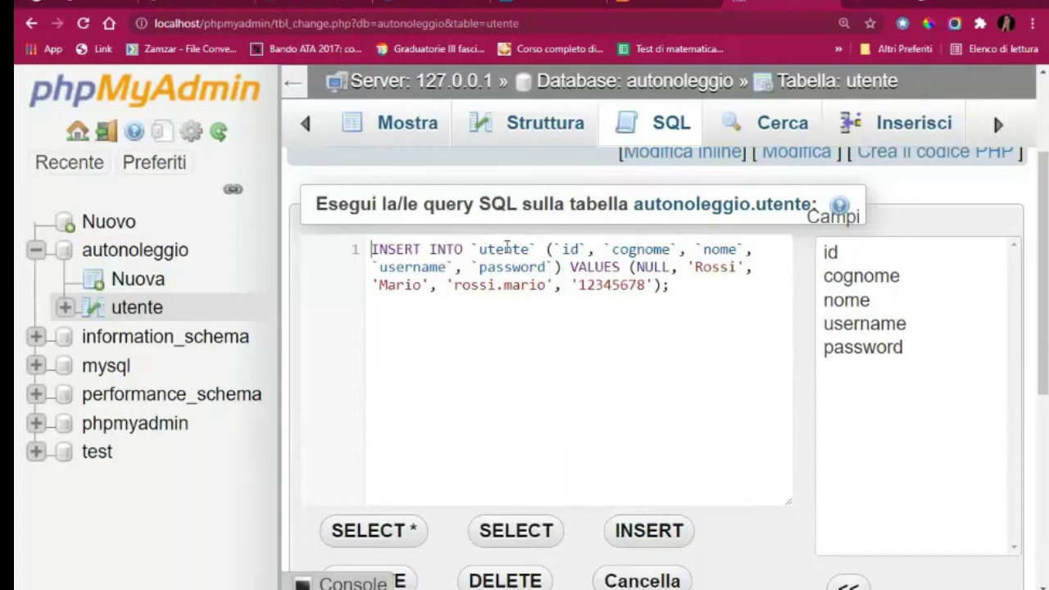
{"action": "left_click_drag", "start_coordinate": [371, 251], "coordinate": [535, 249]}
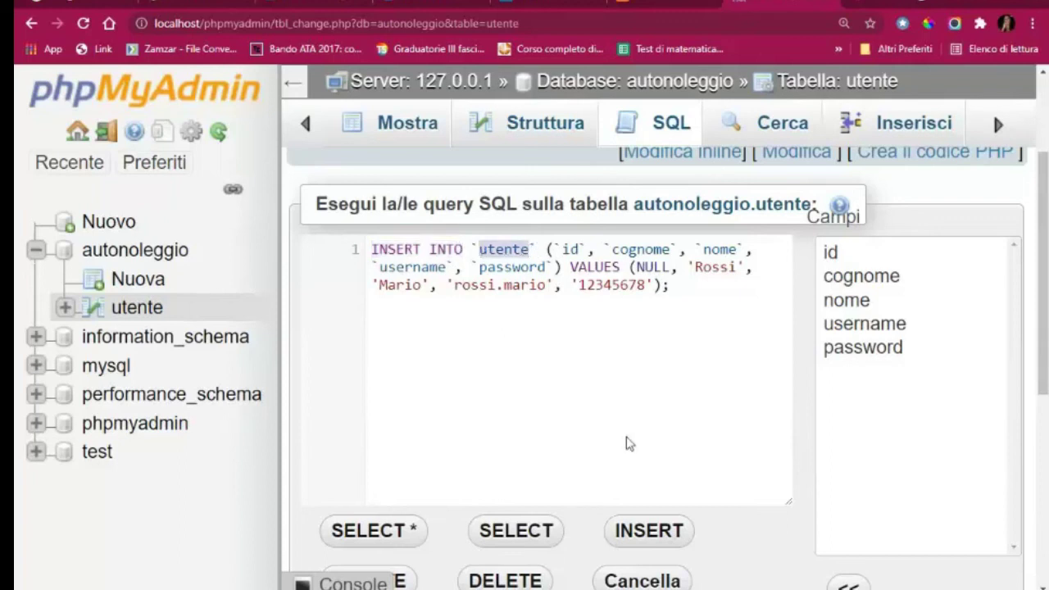
{"action": "left_click_drag", "start_coordinate": [545, 250], "coordinate": [565, 268]}
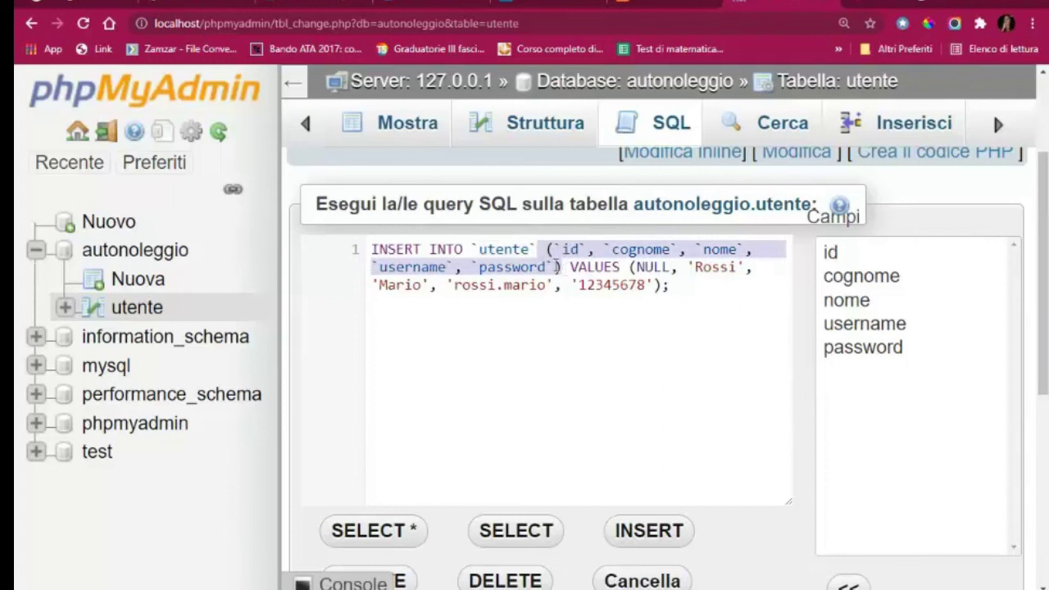
Highlight the VALUES part and its NULL id, reset zoom, then browse utente's single stored row
{"action": "left_click", "coordinate": [571, 269]}
{"action": "left_click_drag", "start_coordinate": [572, 268], "coordinate": [763, 284]}
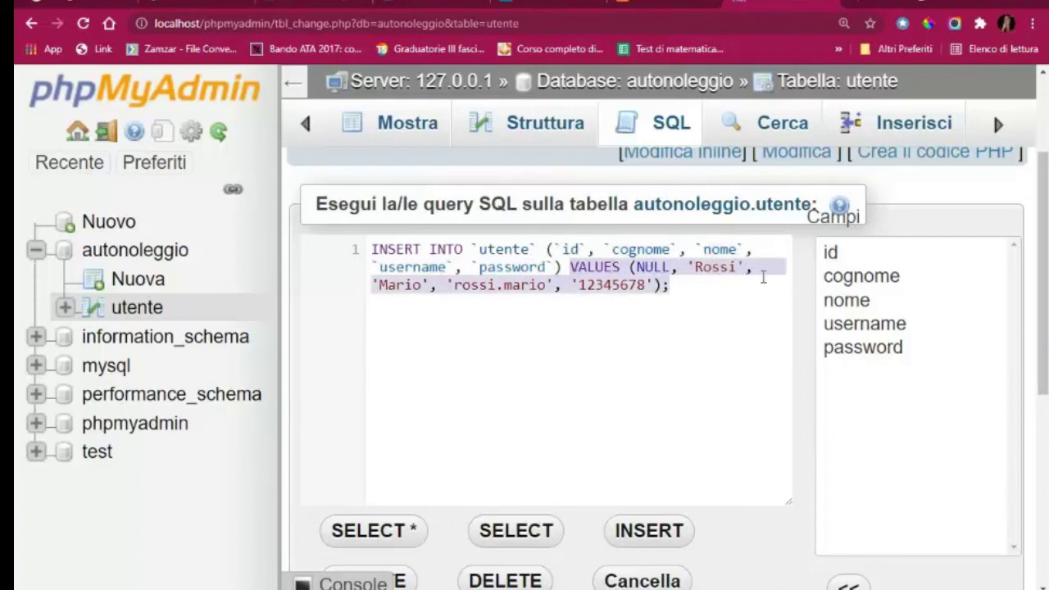
{"action": "double_click", "coordinate": [657, 268]}
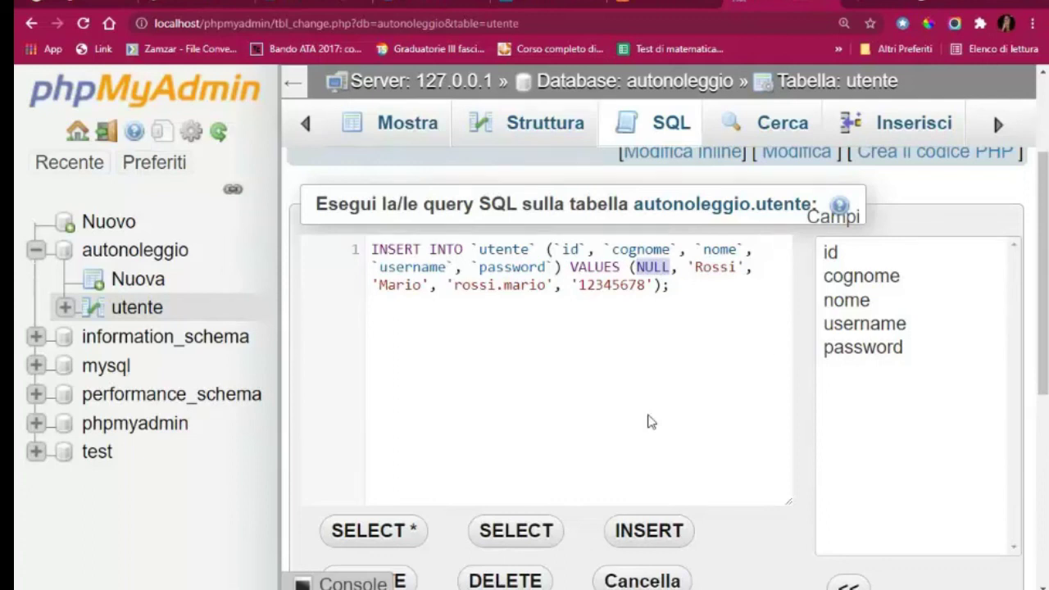
{"action": "key", "text": "ctrl+minus"}
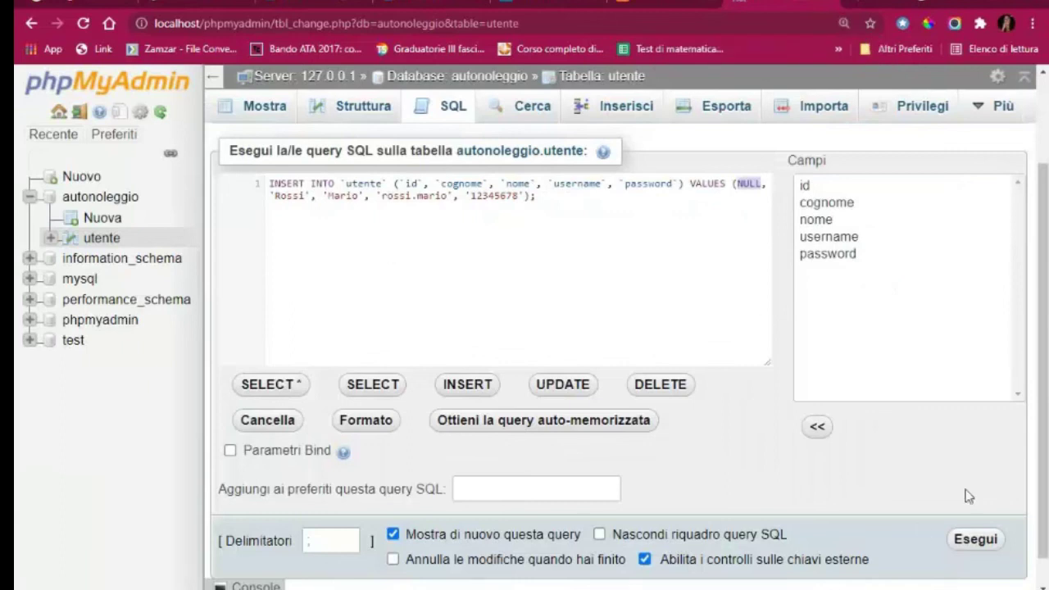
{"action": "left_click", "coordinate": [638, 312]}
{"action": "key", "text": "ctrl+Return"}
{"action": "left_click", "coordinate": [267, 115]}
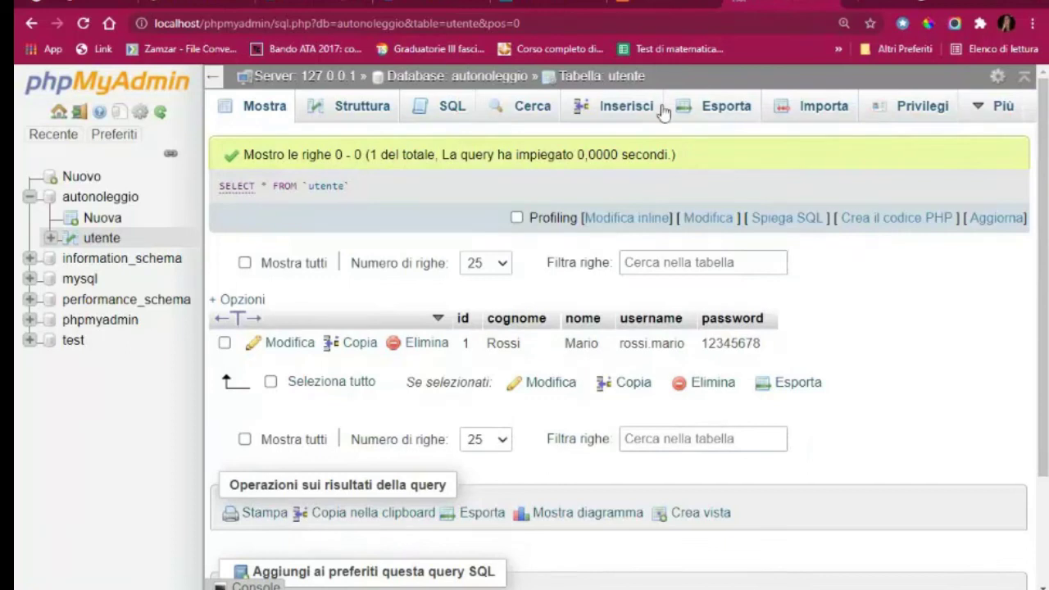
Start a new utente row, entering the second user's surname and first name
{"action": "left_click", "coordinate": [629, 111]}
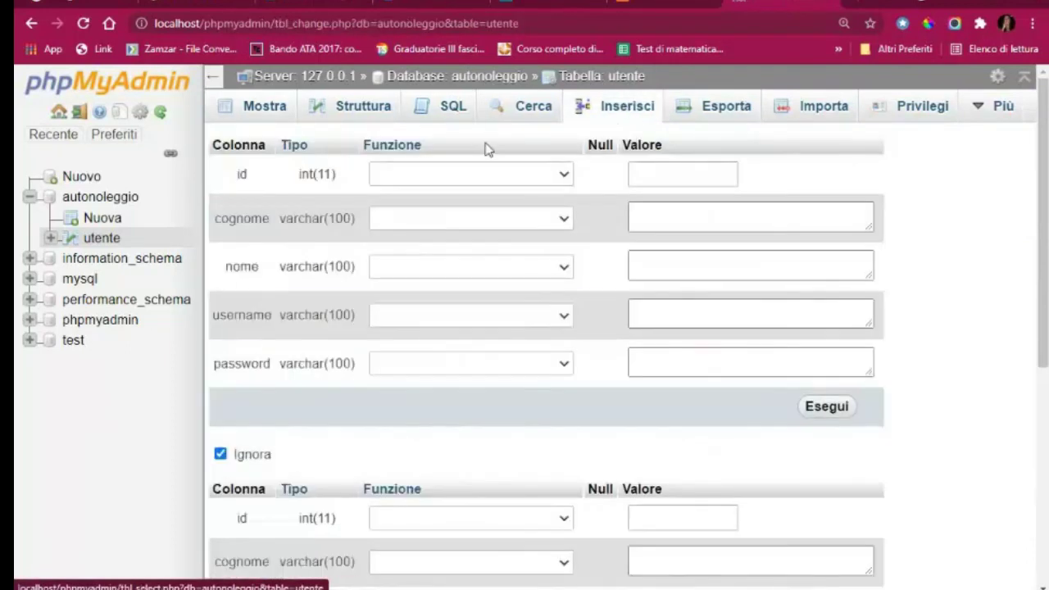
{"action": "left_click", "coordinate": [732, 219]}
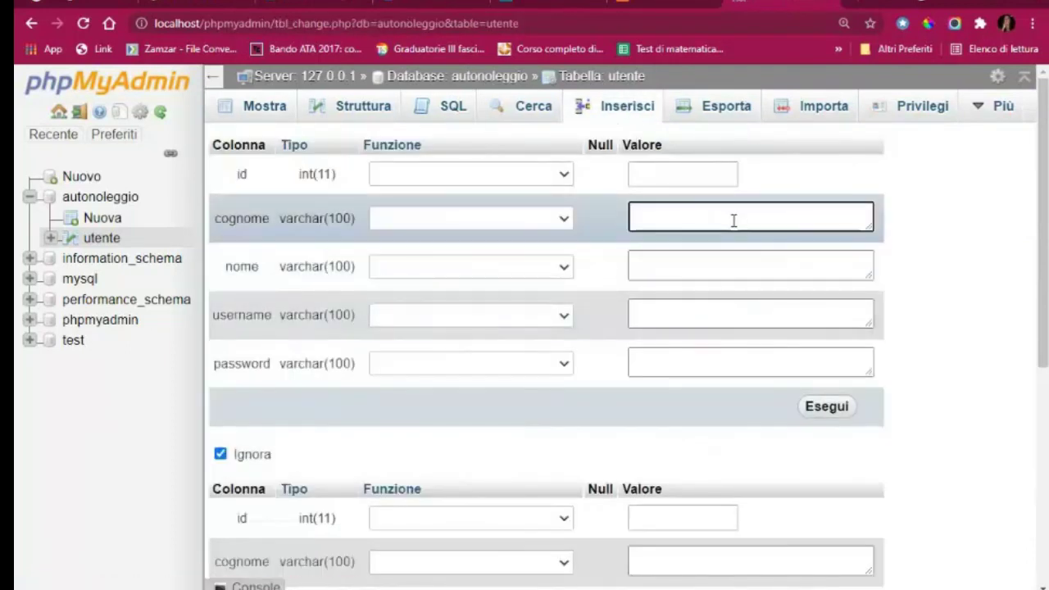
{"action": "type", "text": "Bianchi"}
{"action": "left_click", "coordinate": [715, 269]}
{"action": "type", "text": "Maria"}
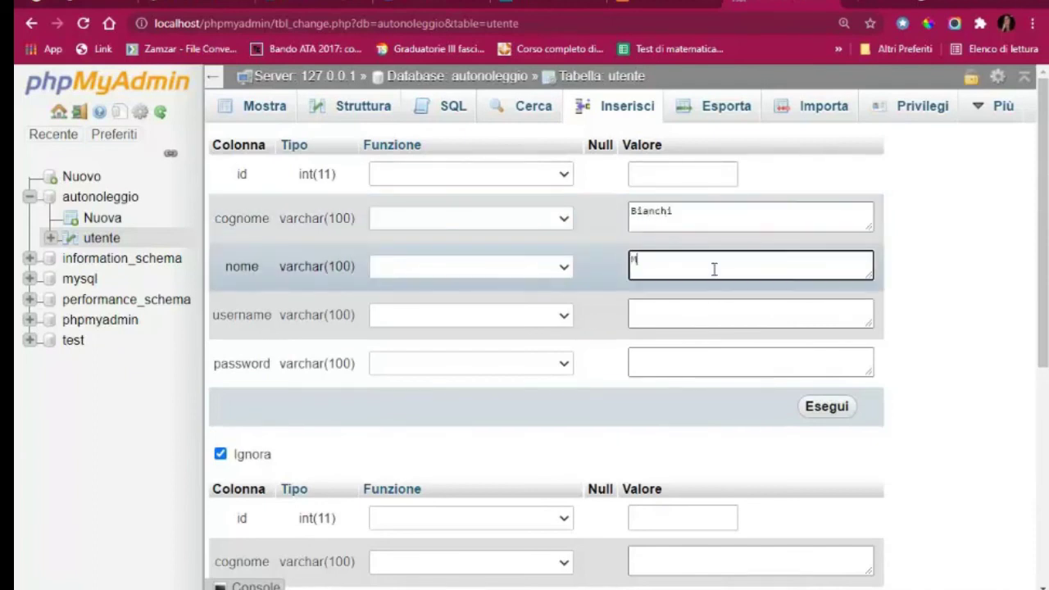
Enter the second user's username, correcting a mistaken value, and browse the table's rows
{"action": "left_click", "coordinate": [692, 312]}
{"action": "type", "text": "12345"}
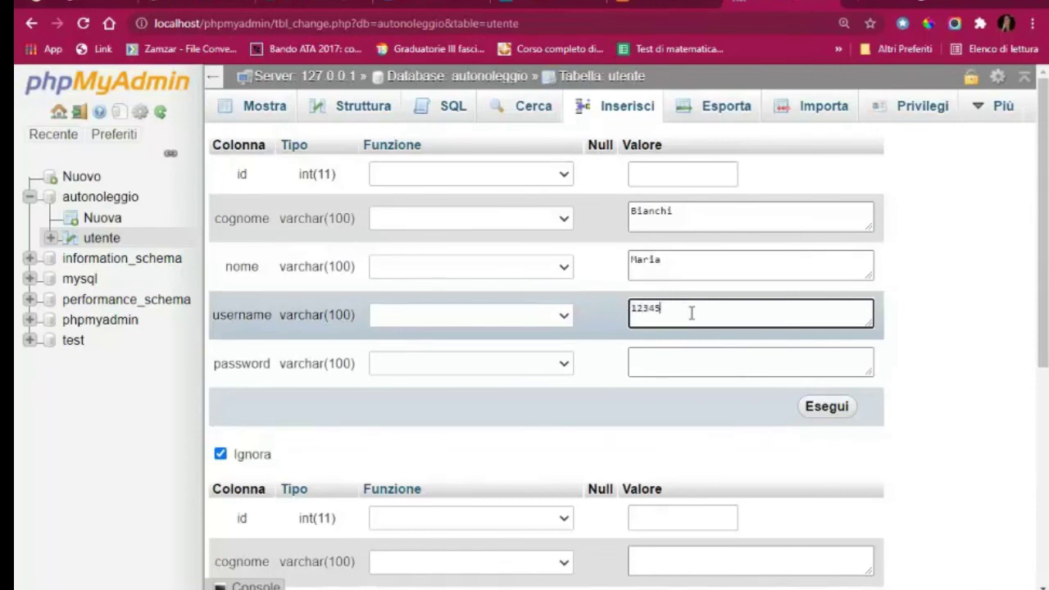
{"action": "key", "text": "BackSpace"}
{"action": "key", "text": "BackSpace"}
{"action": "key", "text": "BackSpace"}
{"action": "key", "text": "BackSpace"}
{"action": "key", "text": "BackSpace"}
{"action": "type", "text": "bian"}
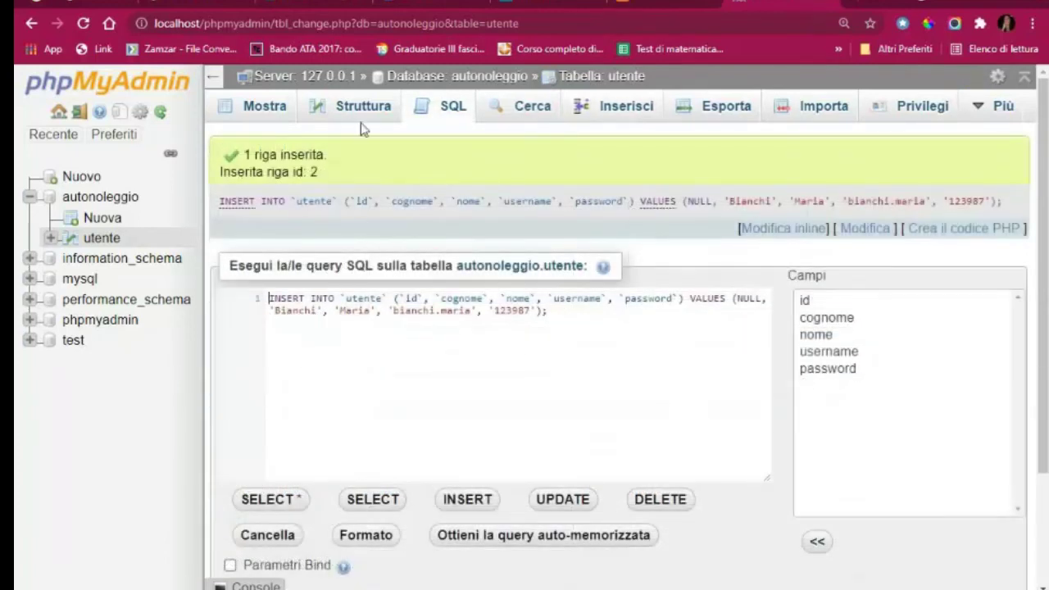
{"action": "left_click", "coordinate": [253, 114]}
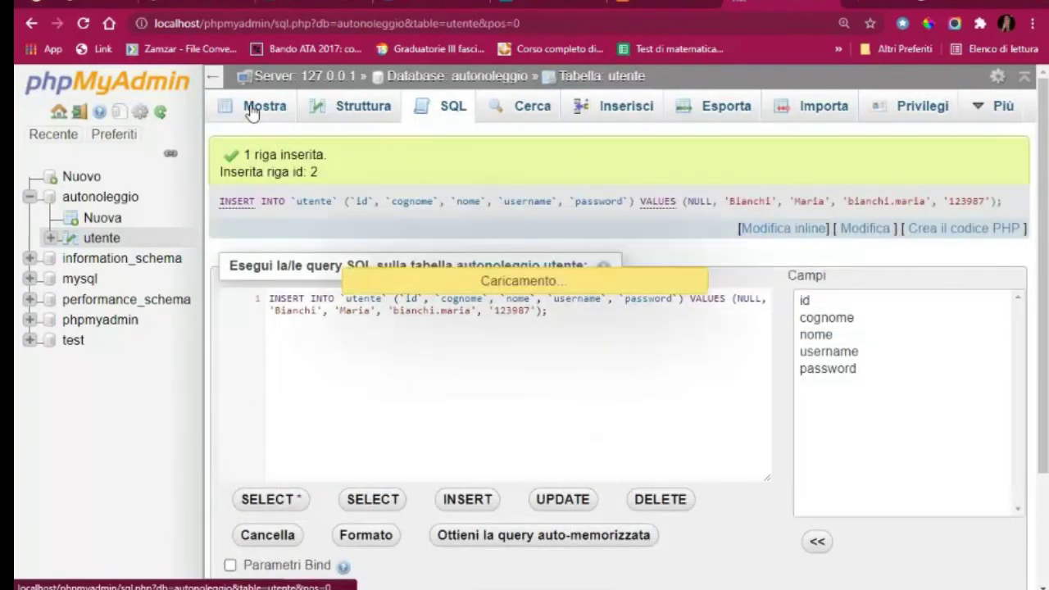
{"action": "scroll", "coordinate": [869, 364], "scroll_direction": "down", "scroll_amount": 2}
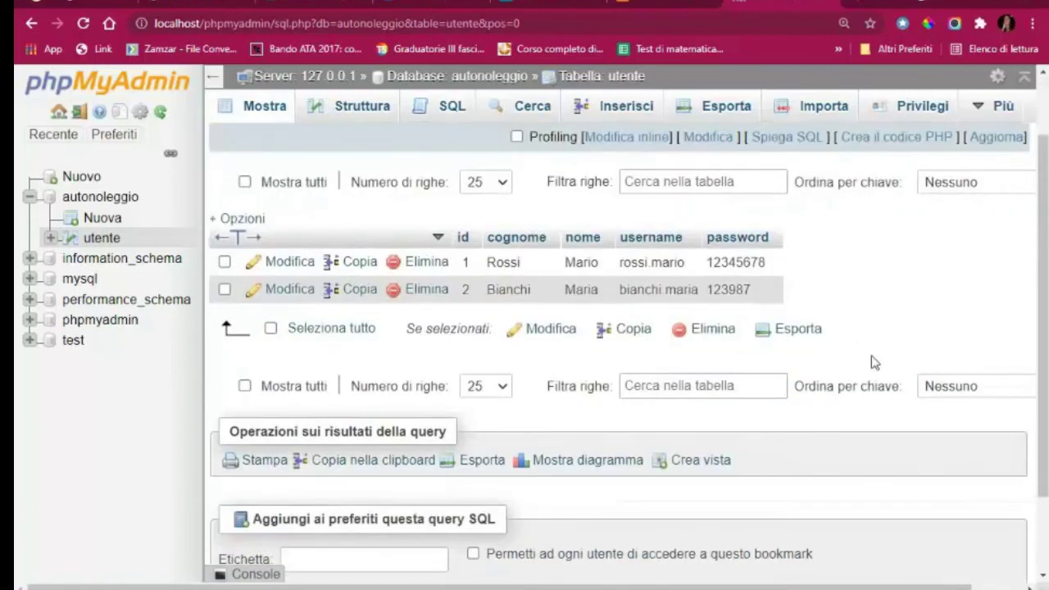